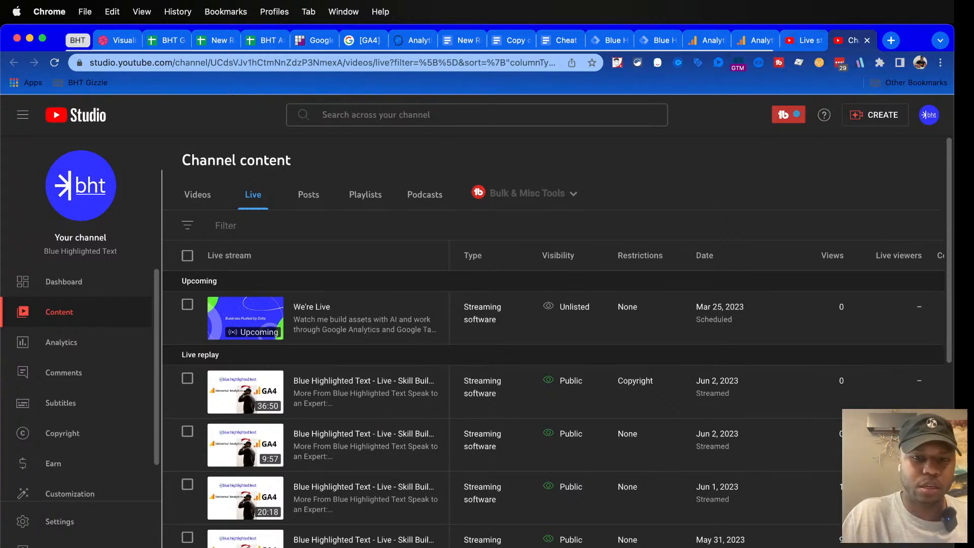
Check the live stream's preview and concurrent viewer analytics on the streaming dashboard, and glance at the channel's live content list
left_click(802, 41)
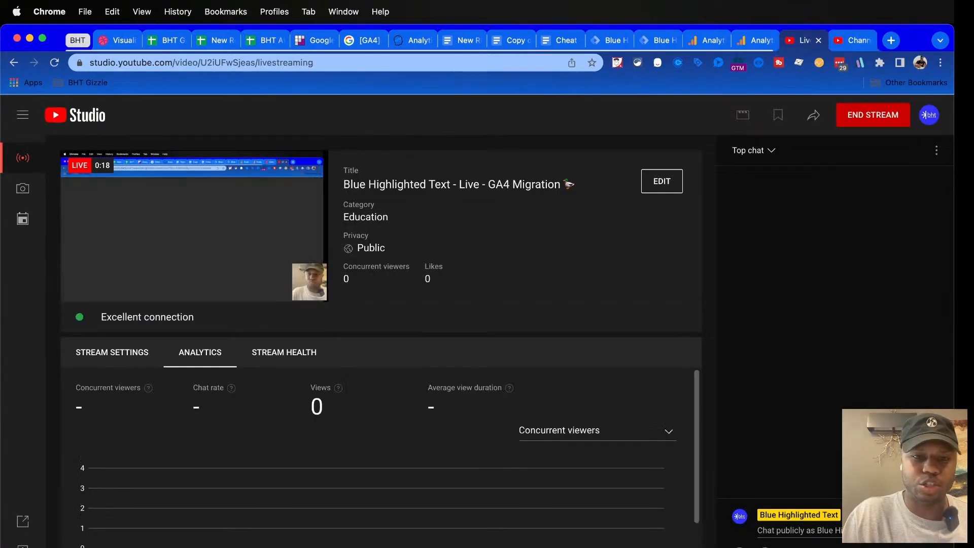
scroll(378, 456, "down", 2)
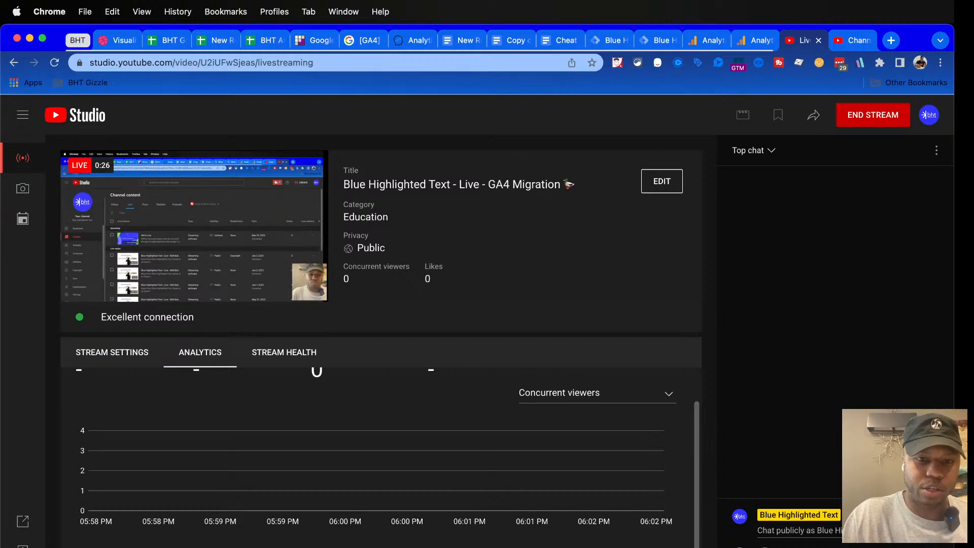
left_click(853, 40)
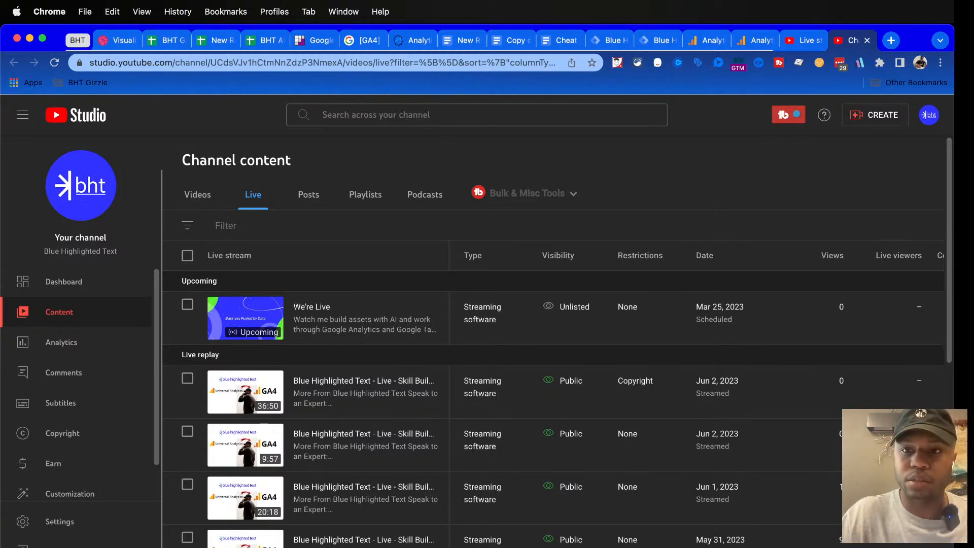
key("ctrl+shift+Tab")
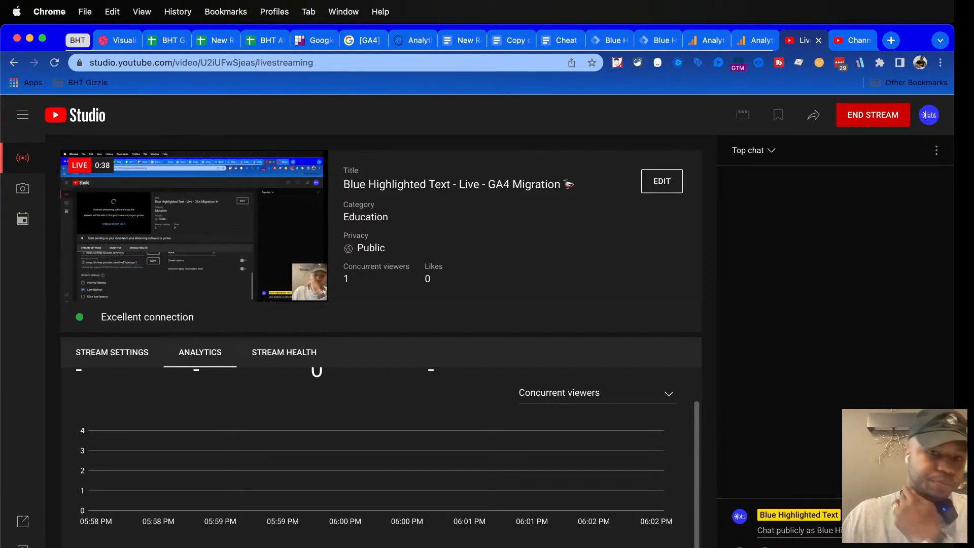
scroll(380, 456, "up", 1)
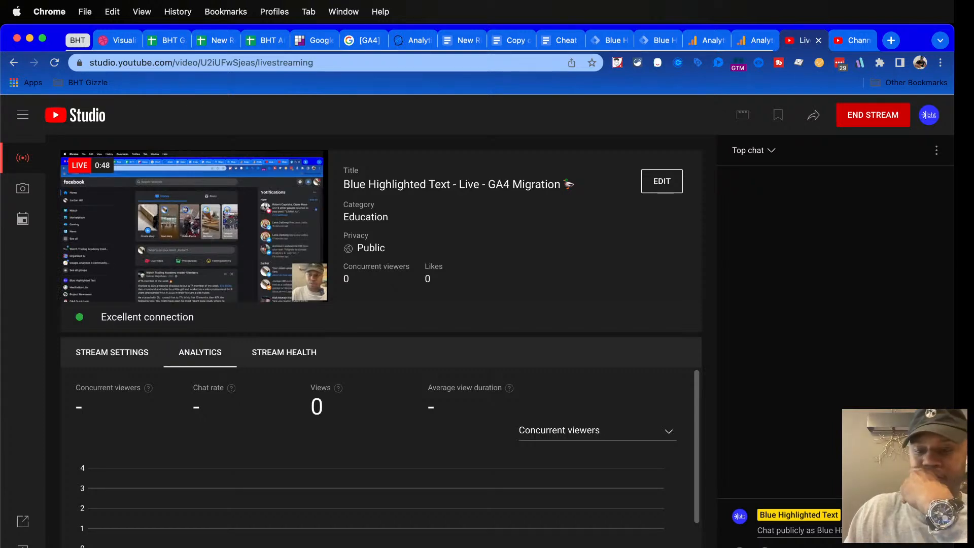
scroll(378, 456, "down", 1)
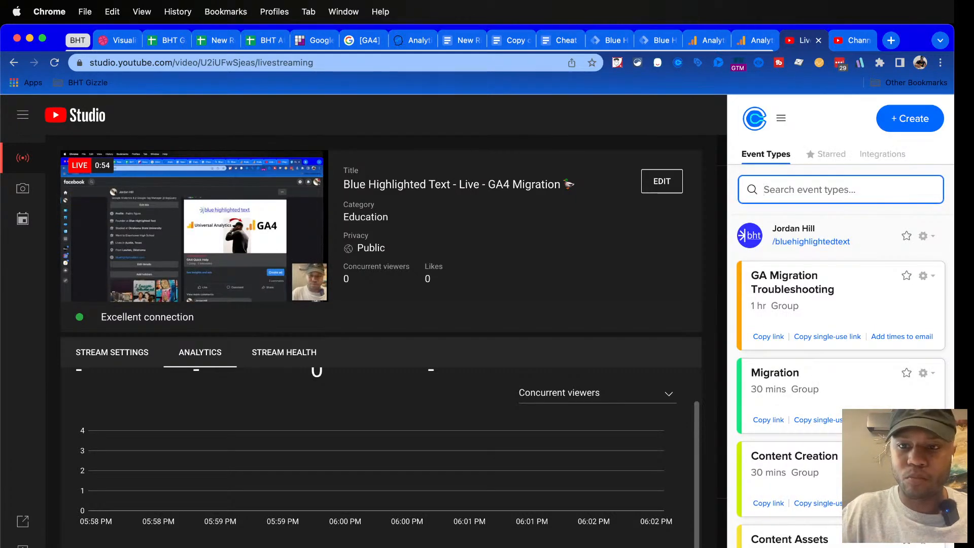
Copy the booking link of the GA Migration Troubleshooting event from the Calendly event types
scroll(768, 304, "down", 1)
left_click(768, 296)
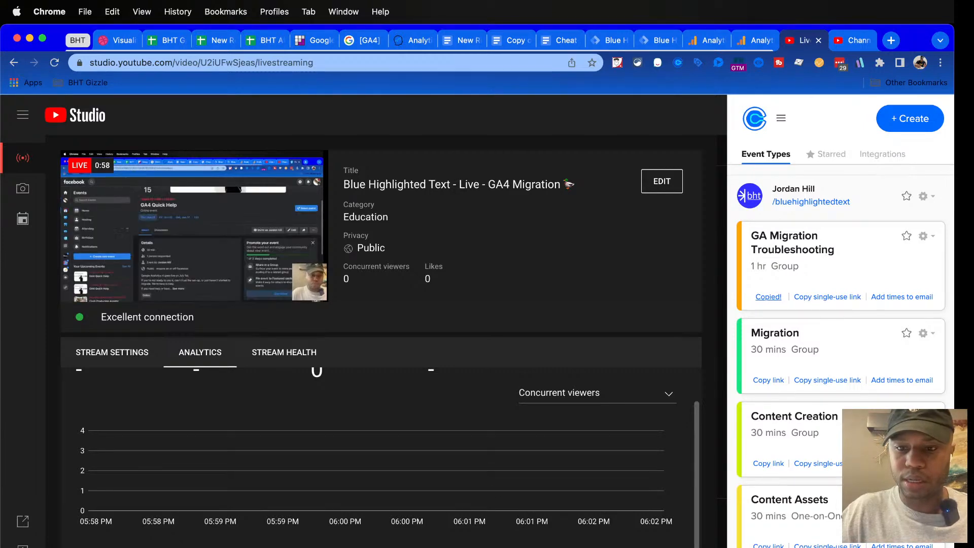
scroll(768, 346, "down", 1)
scroll(768, 347, "down", 3)
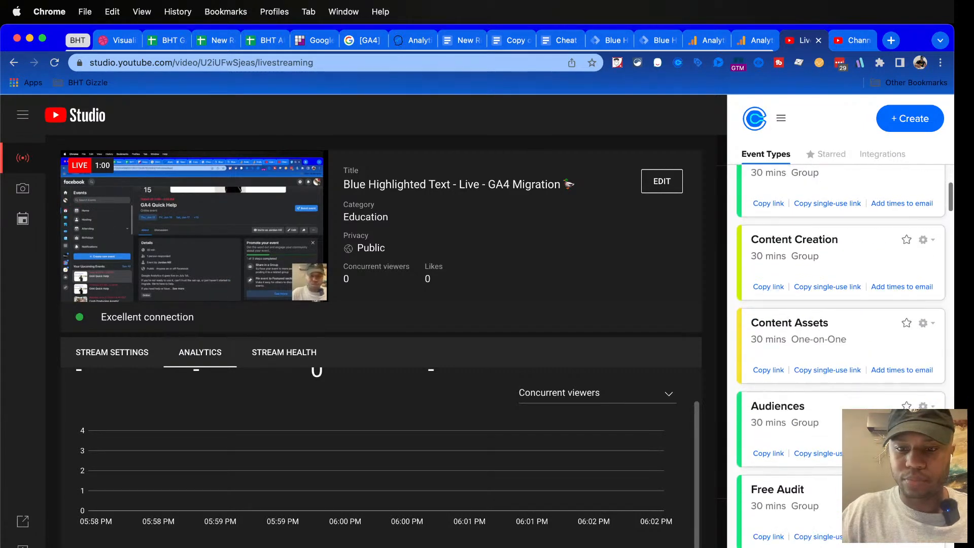
scroll(768, 293, "up", 4)
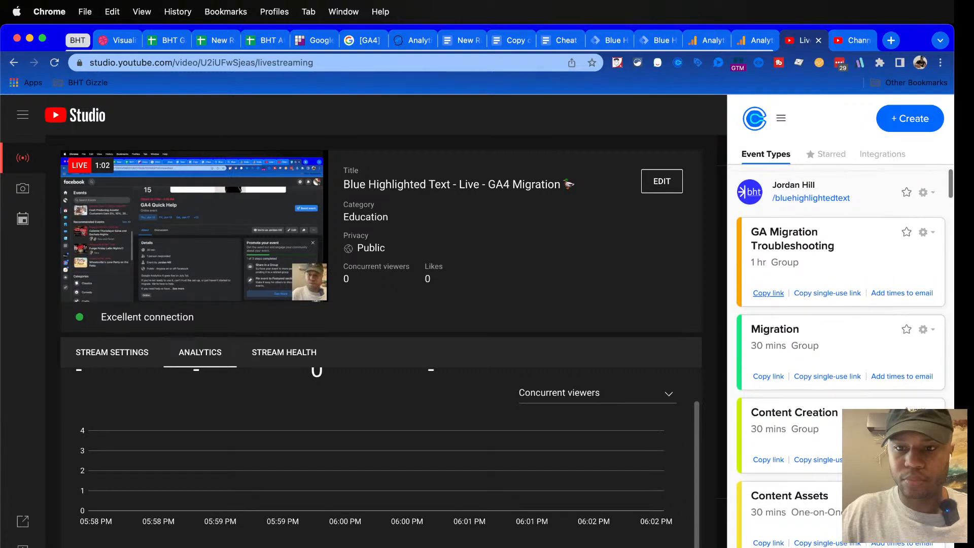
Copy the 30-minute Migration event's booking link from Calendly and post it as a pinned message in the stream's live chat
scroll(768, 292, "down", 10)
scroll(768, 293, "down", 7)
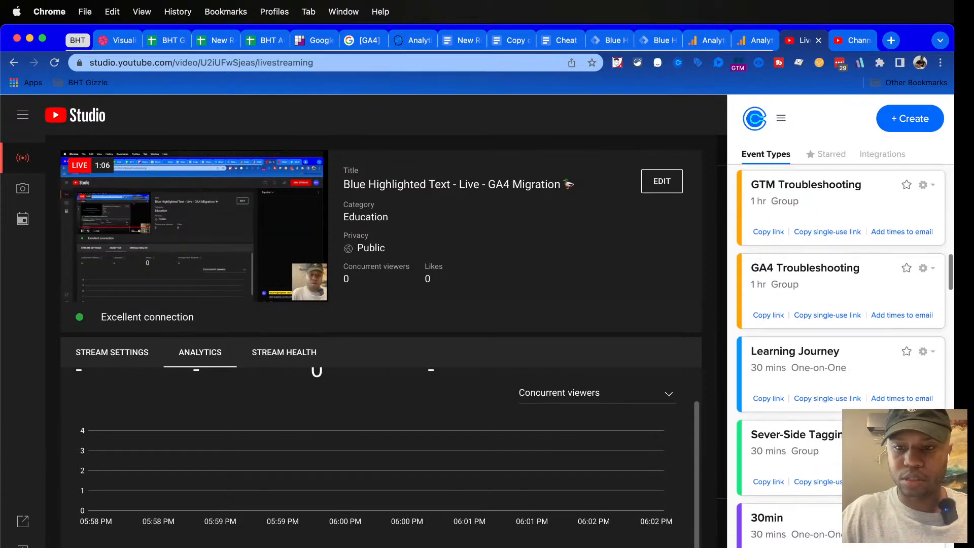
scroll(768, 292, "down", 10)
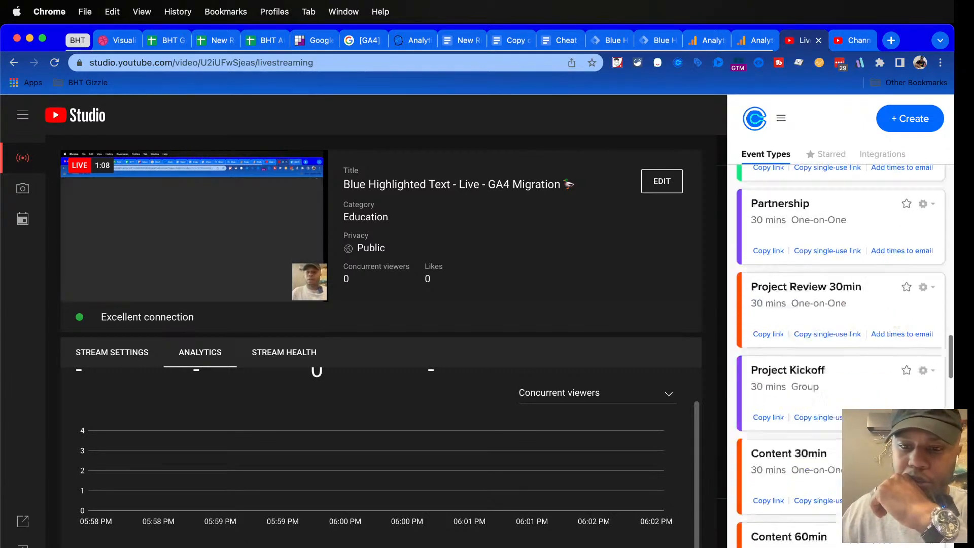
scroll(840, 355, "down", 12)
scroll(840, 315, "up", 12)
scroll(769, 336, "up", 10)
left_click(768, 419)
left_click(677, 63)
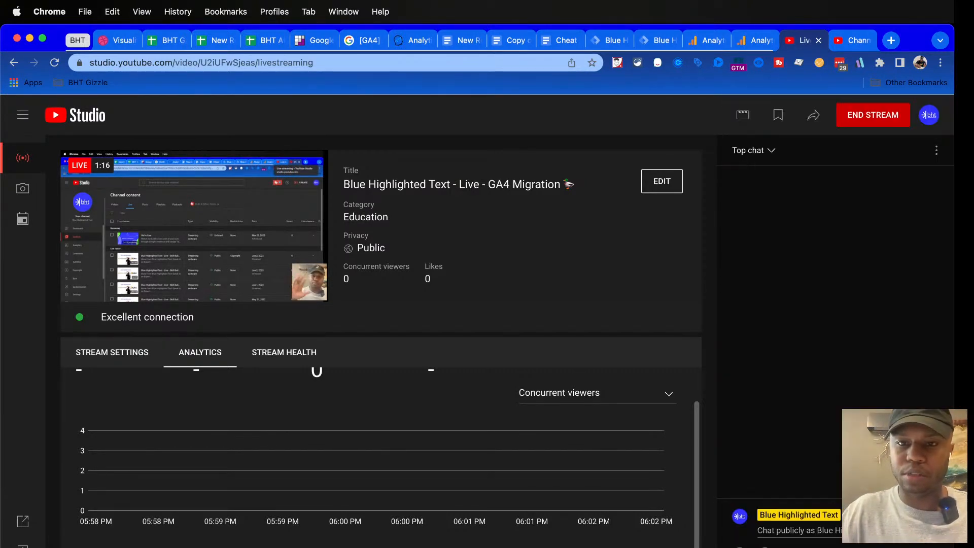
key("super+v")
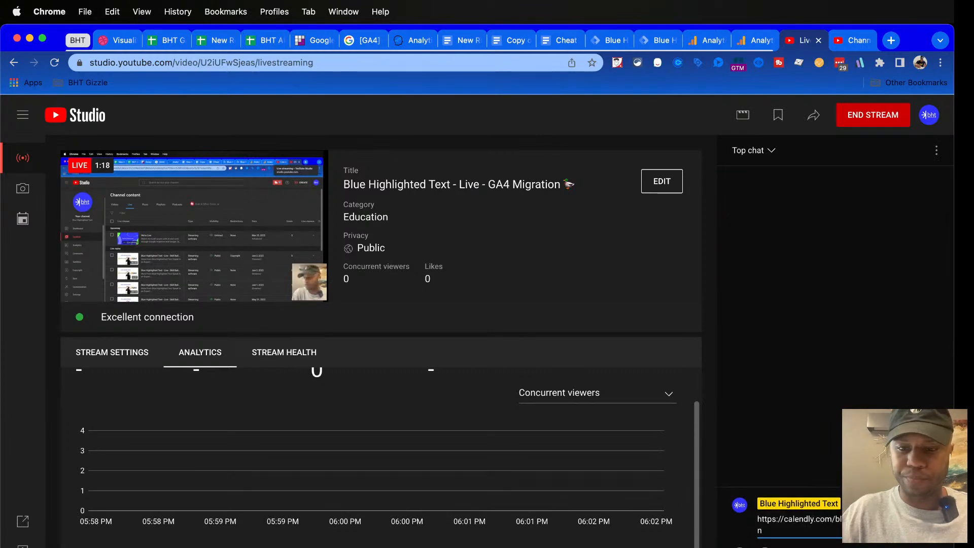
key("Return")
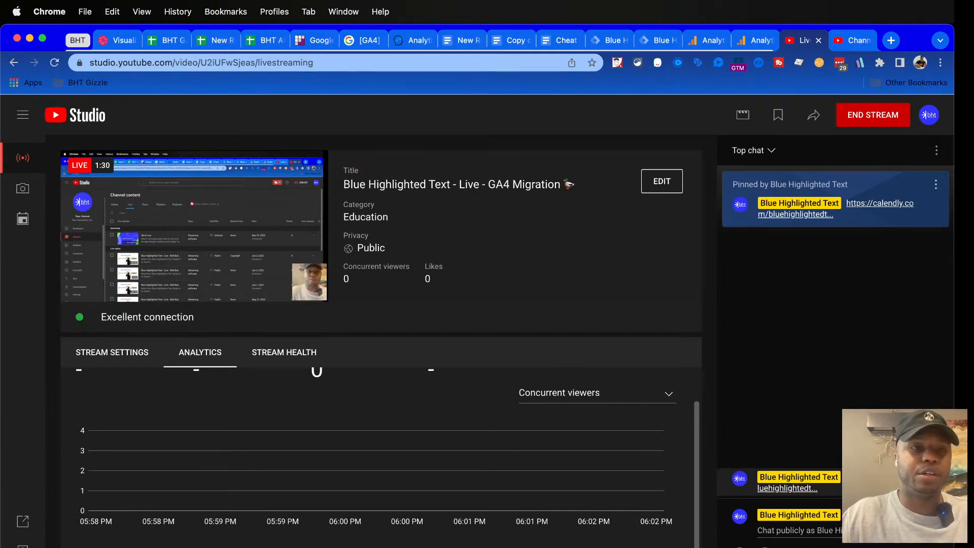
Find the test.com Tag Manager page among the open tabs and move its tab past both Analytics tabs
key("ctrl+shift+Tab")
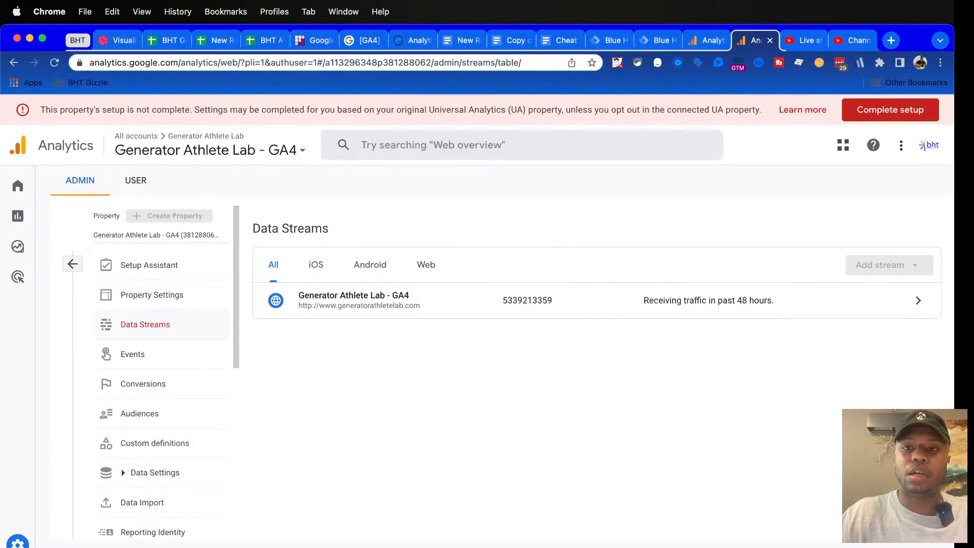
key("ctrl+shift+Tab")
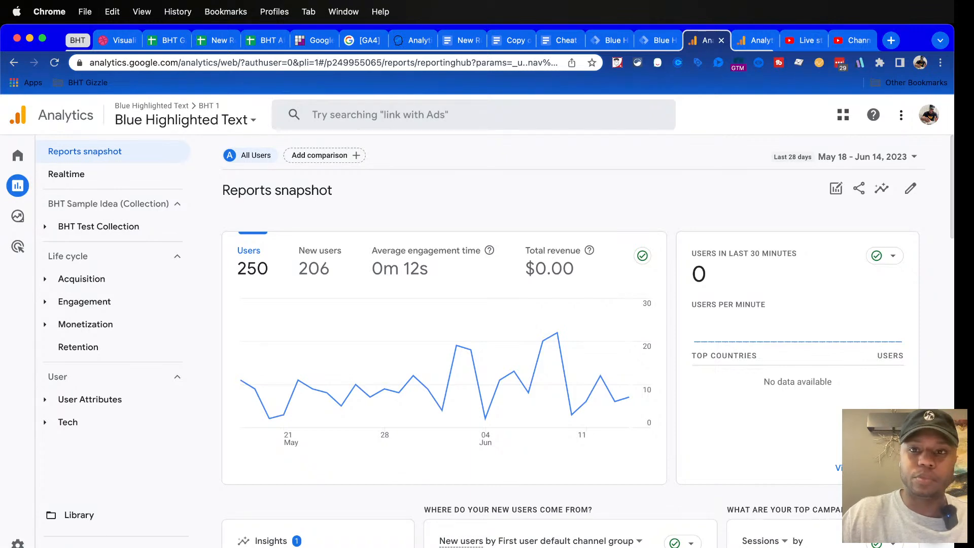
key("ctrl+shift+Tab")
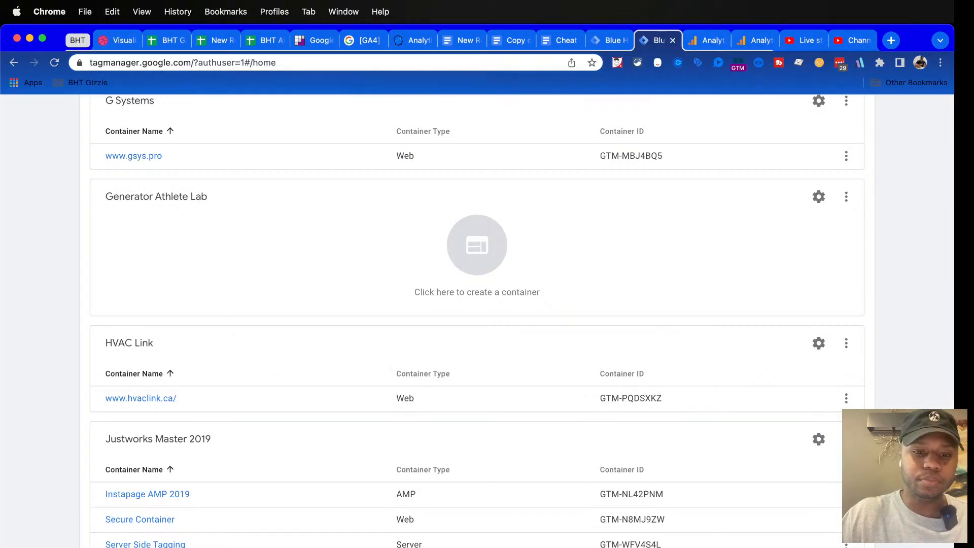
scroll(477, 320, "down", 5)
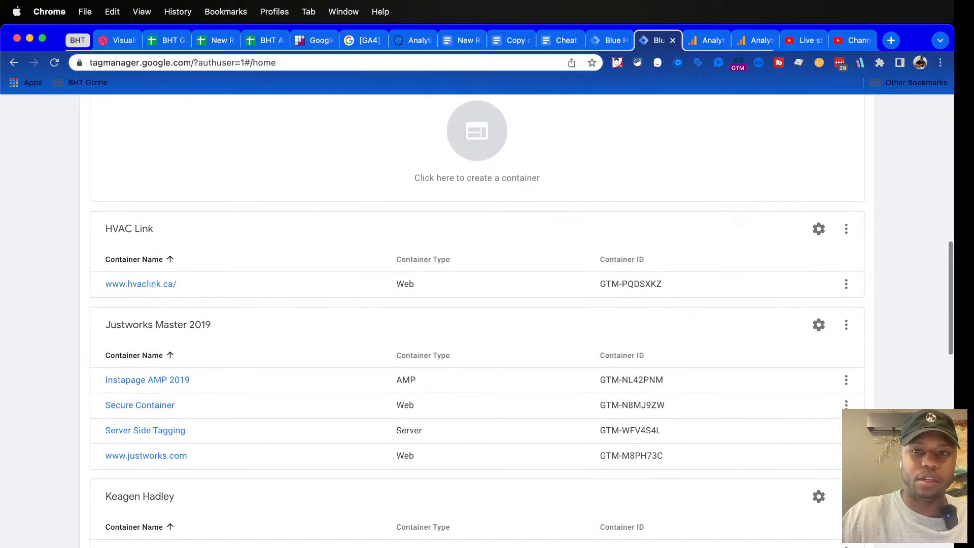
key("ctrl+shift+Tab")
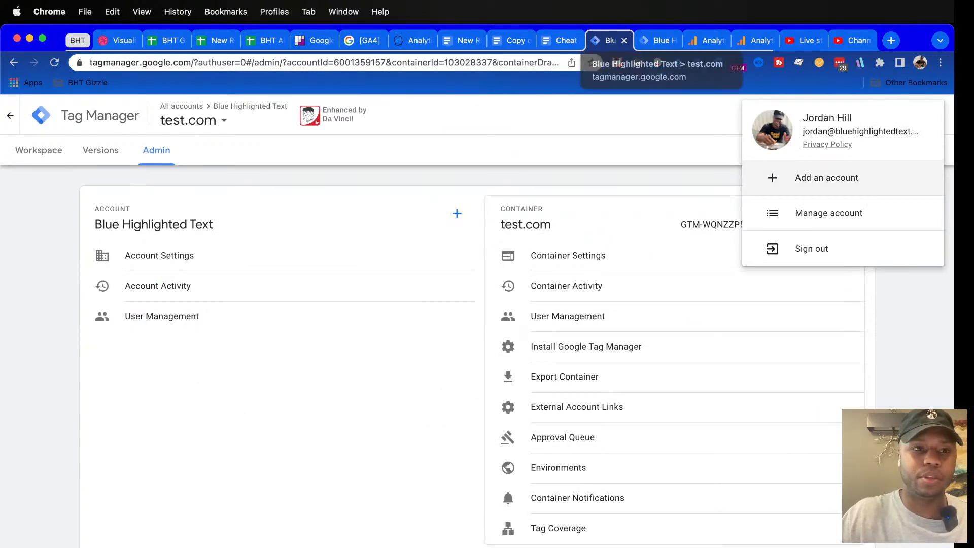
left_click_drag(609, 41, 707, 41)
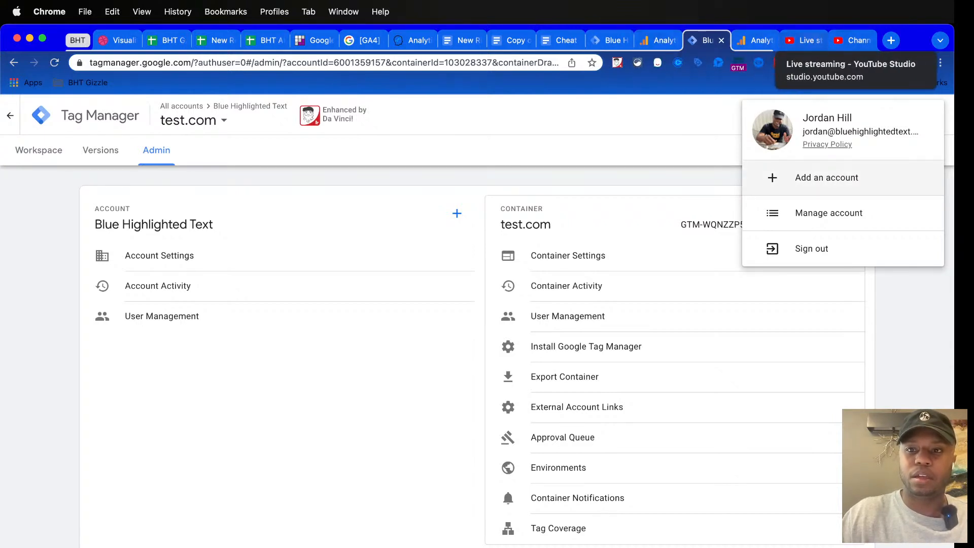
left_click_drag(707, 40, 755, 41)
Move the Blue Highlighted Text Analytics tab next to the live streaming tab and collapse the BHT tab group
left_click(706, 41)
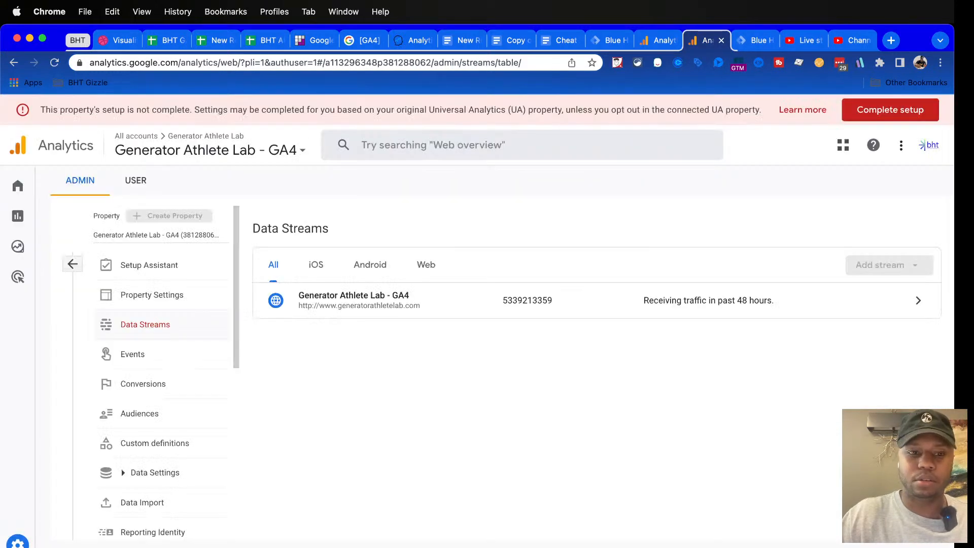
left_click(658, 40)
left_click_drag(658, 41, 756, 41)
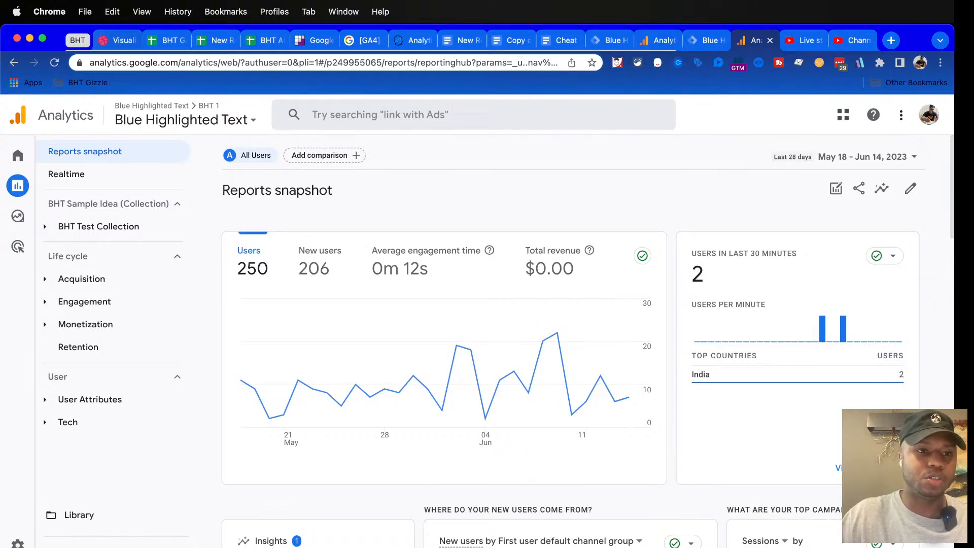
left_click(78, 40)
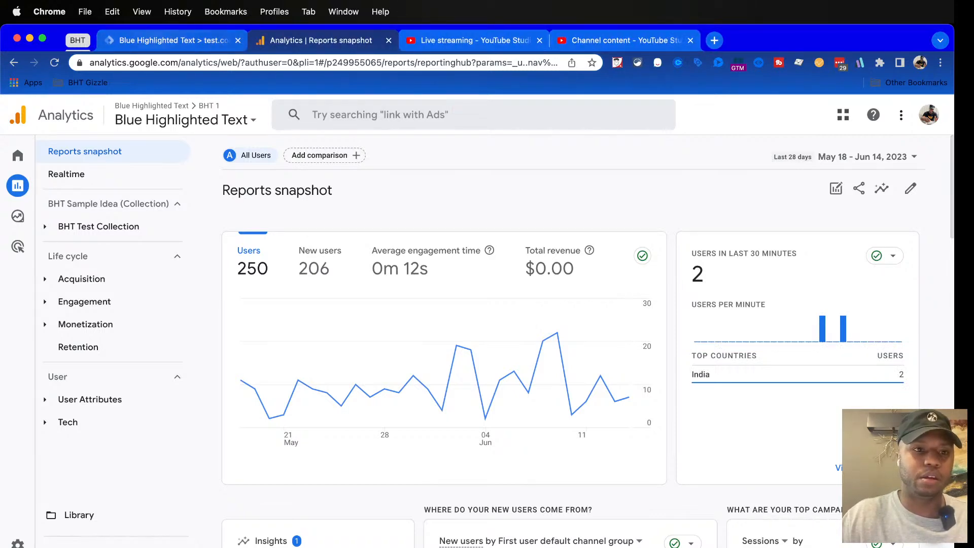
Open the Default Workspace of the test.com container in Tag Manager
left_click(173, 41)
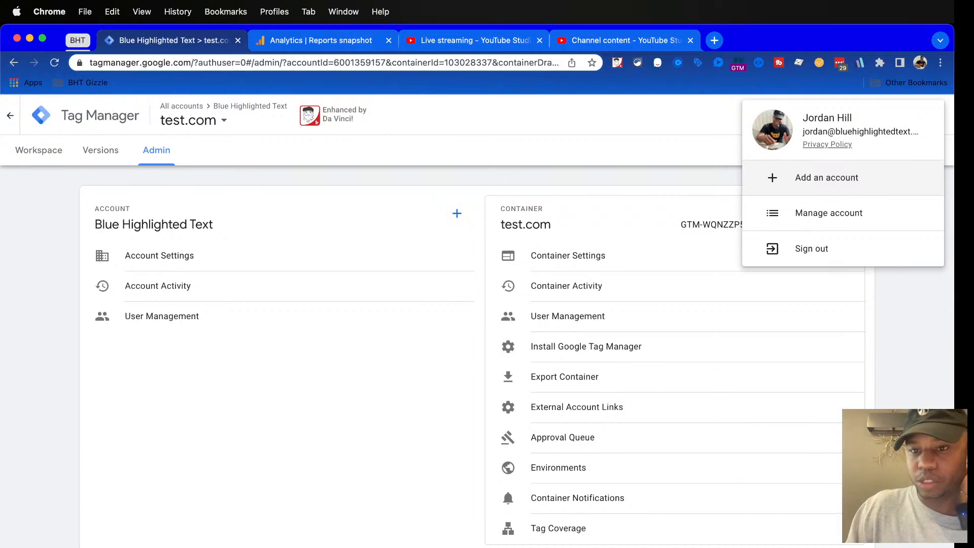
left_click(39, 150)
left_click(39, 151)
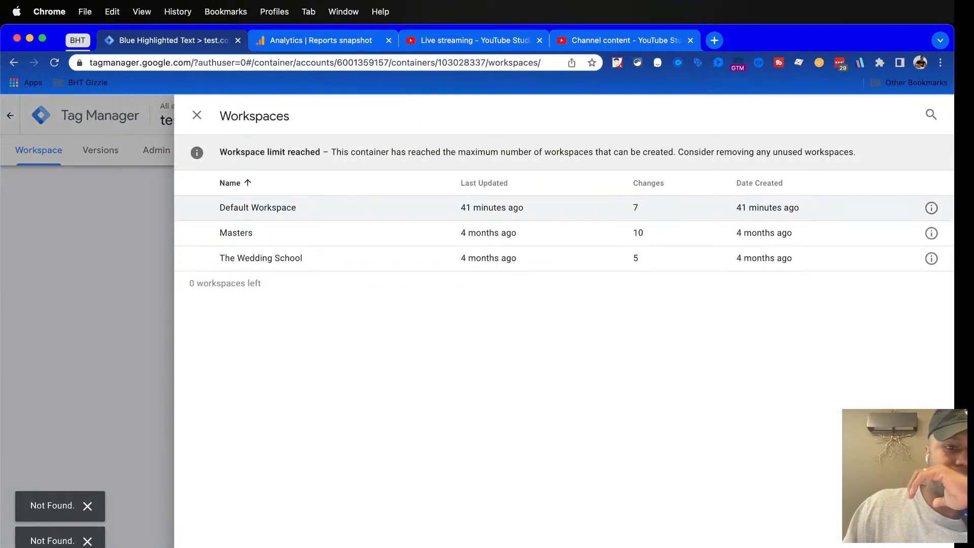
left_click(288, 208)
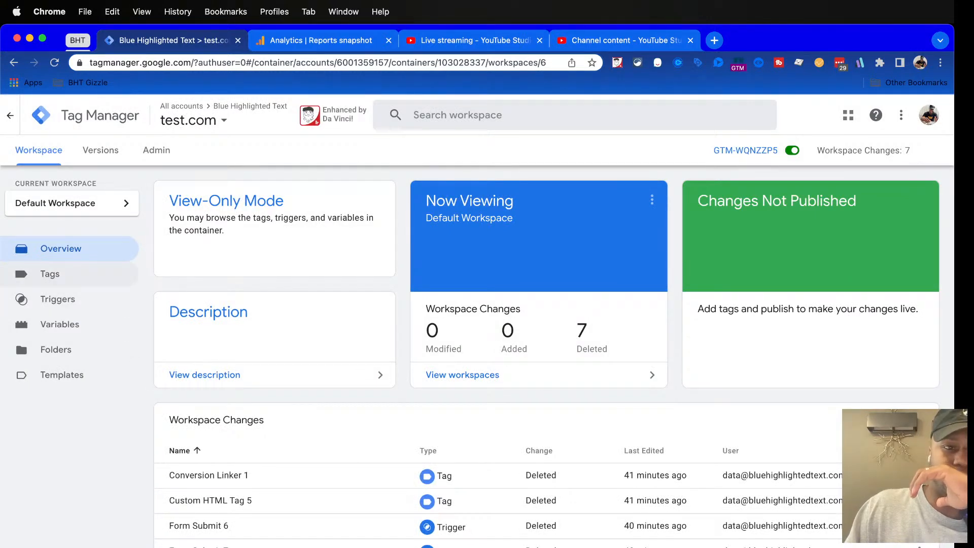
Switch Tag Manager to the other signed-in Google account and find the Blue Highlighted Text containers in its account list
left_click(929, 115)
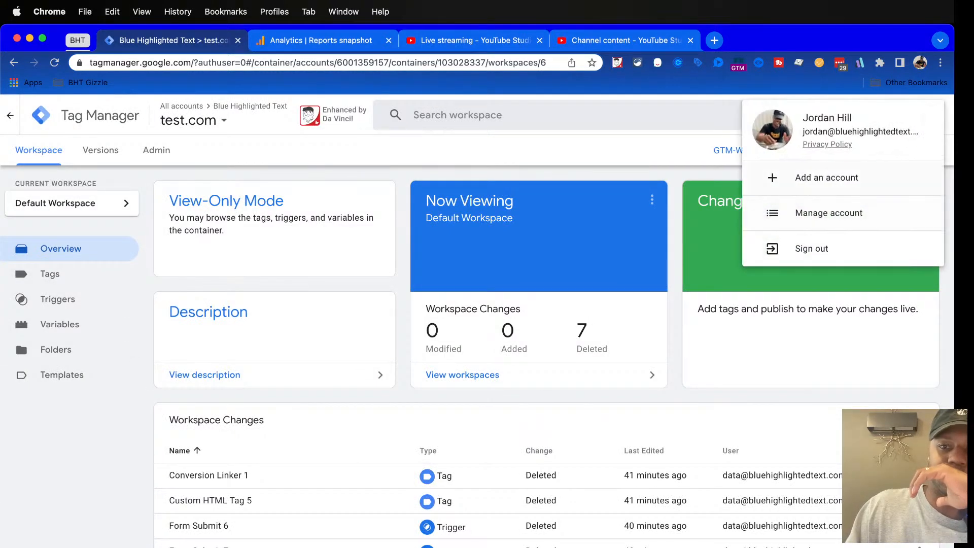
left_click(826, 178)
left_click(477, 404)
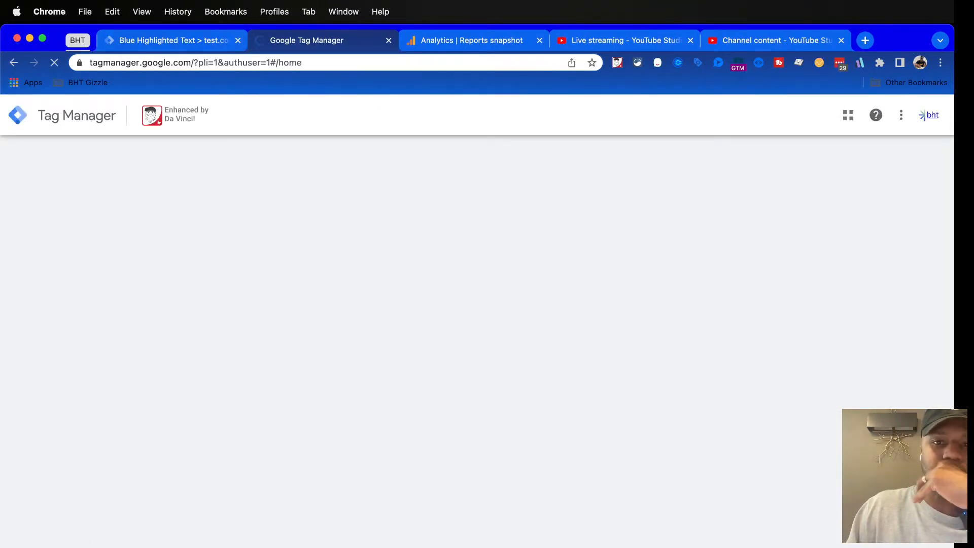
scroll(129, 350, "down", 20)
scroll(472, 320, "up", 20)
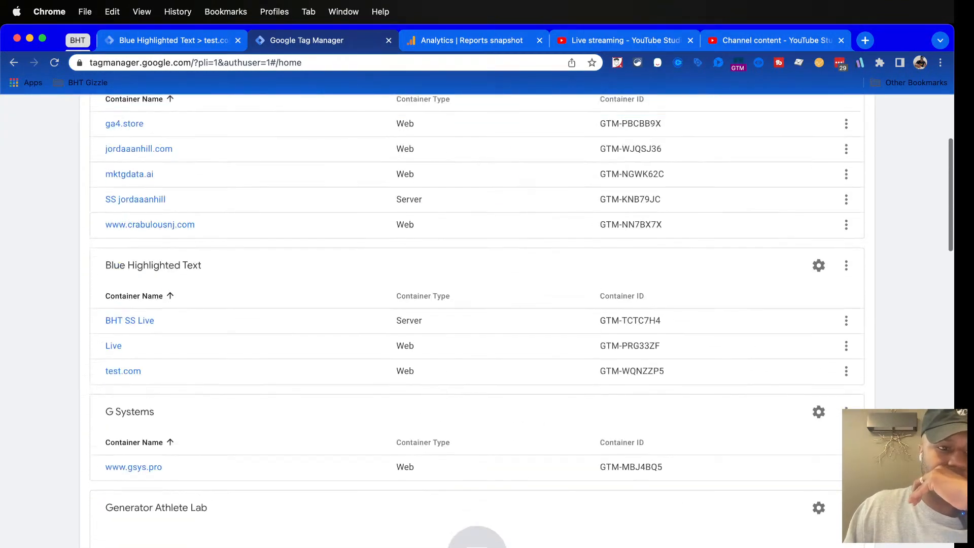
Open the tags of test.com's Default Workspace under this account, followed by the container's admin options
left_click(122, 371)
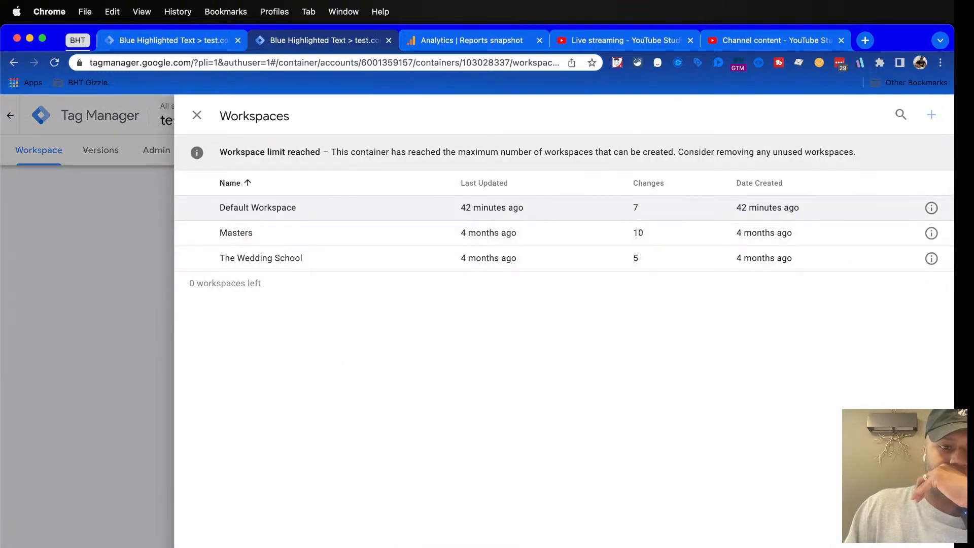
left_click(257, 207)
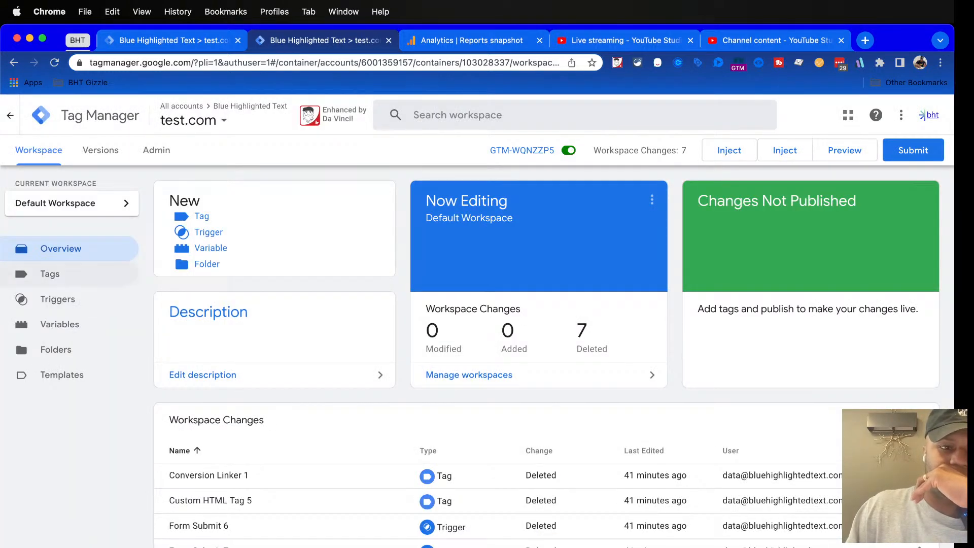
left_click(49, 274)
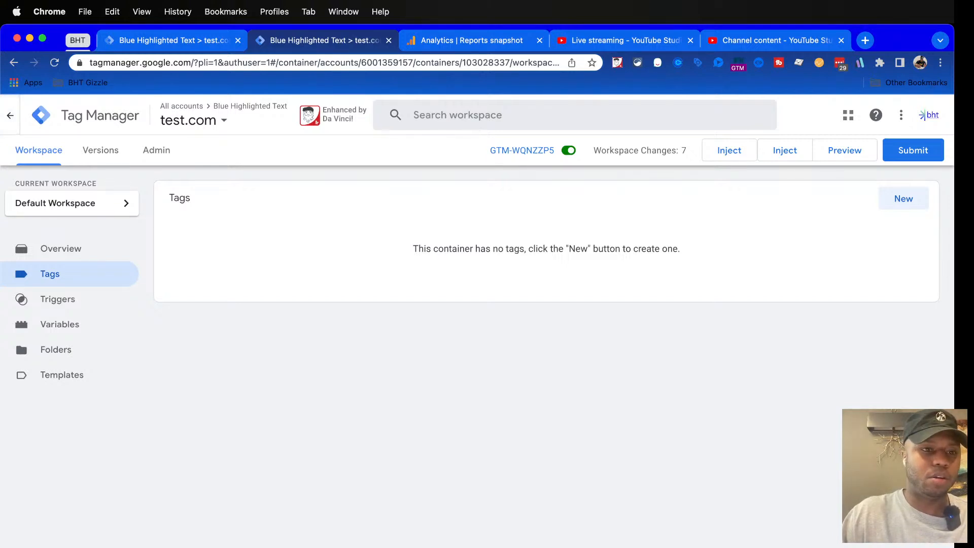
left_click(156, 150)
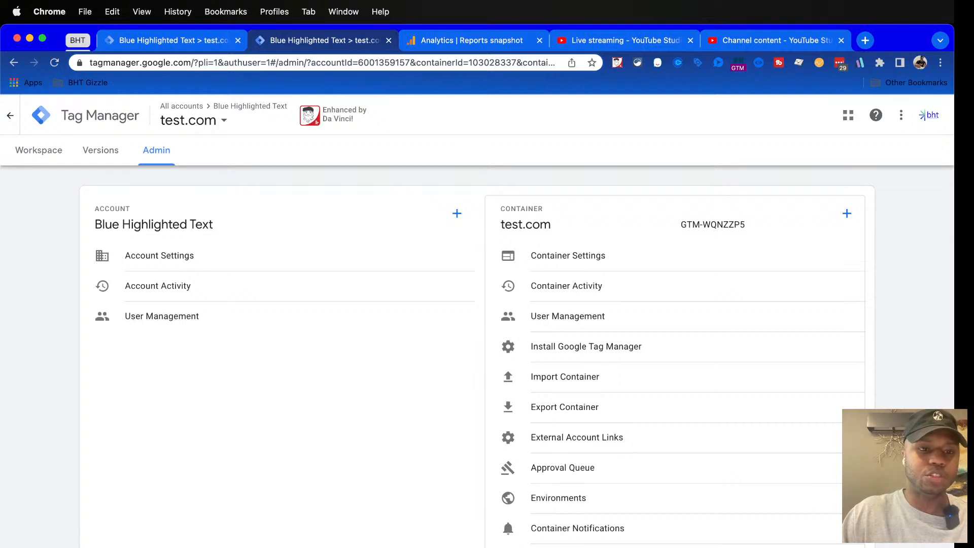
Switch to Google Analytics and open the Home page of the Blue Highlighted Text property
left_click(472, 40)
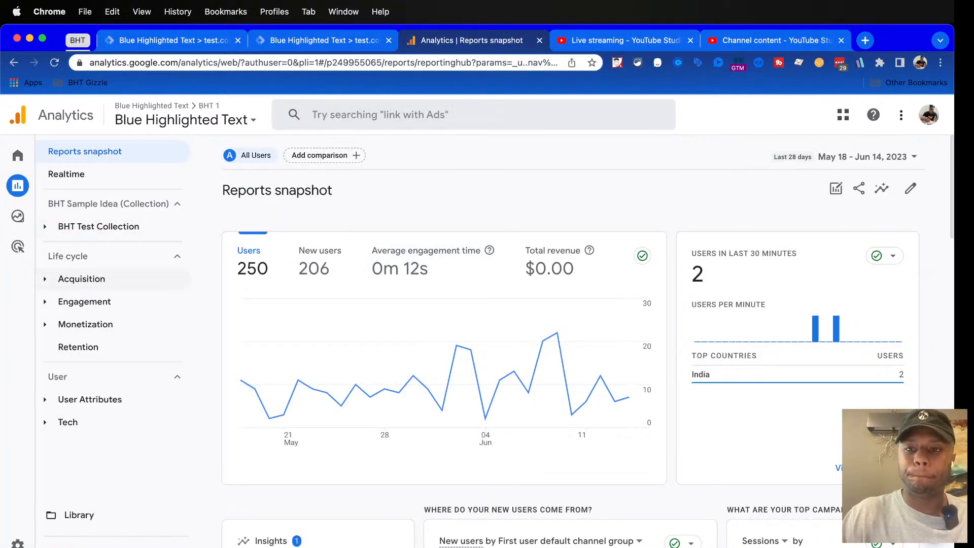
left_click(43, 156)
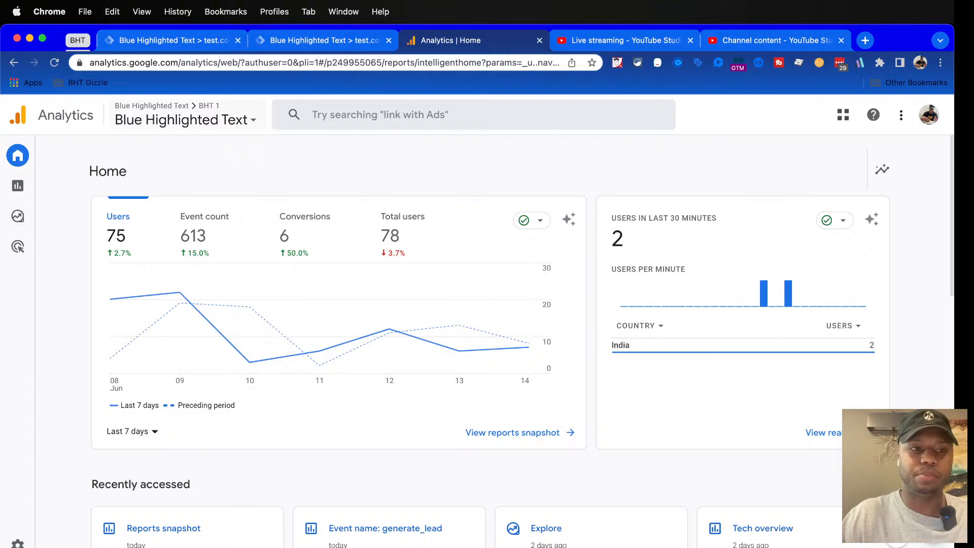
Open the Analytics admin area from the Blue Highlighted Text property and start creating a new account
left_click(185, 120)
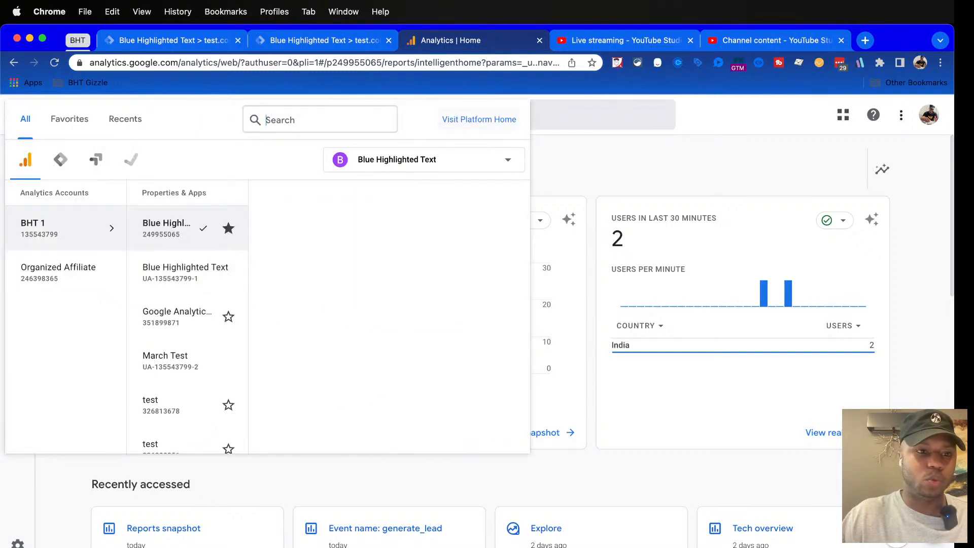
key("Escape")
left_click(18, 543)
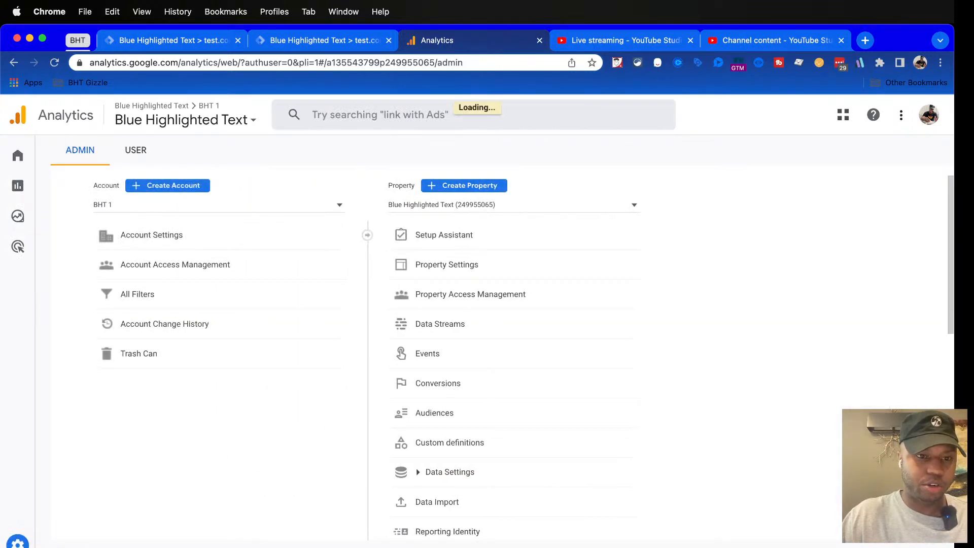
left_click(168, 185)
Name the new account Test, keep the default data-sharing settings and proceed to property creation
left_click(224, 412)
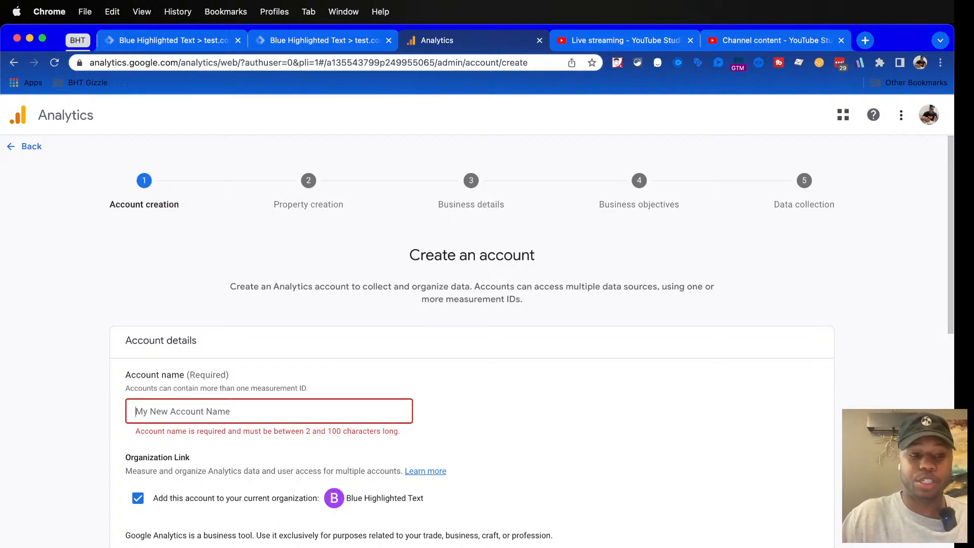
type("Test")
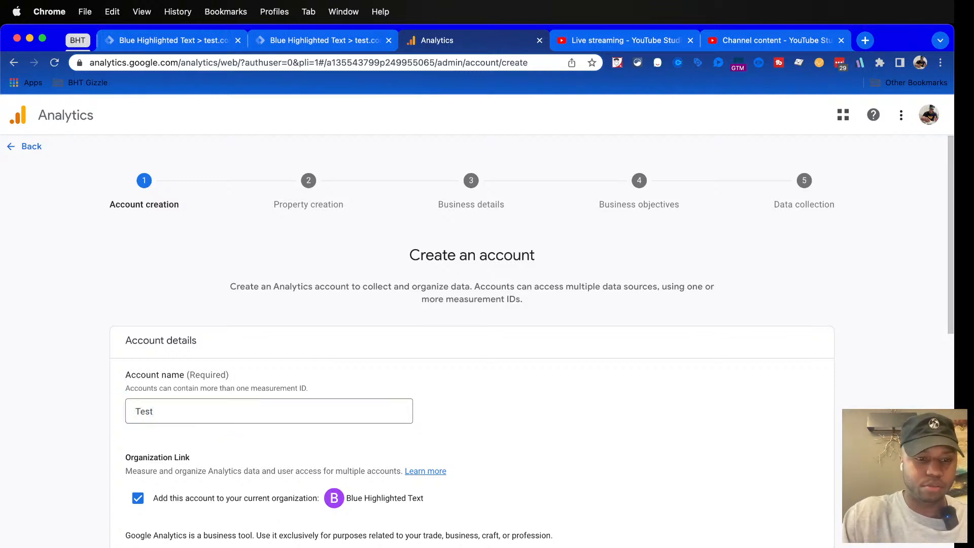
scroll(472, 305, "down", 10)
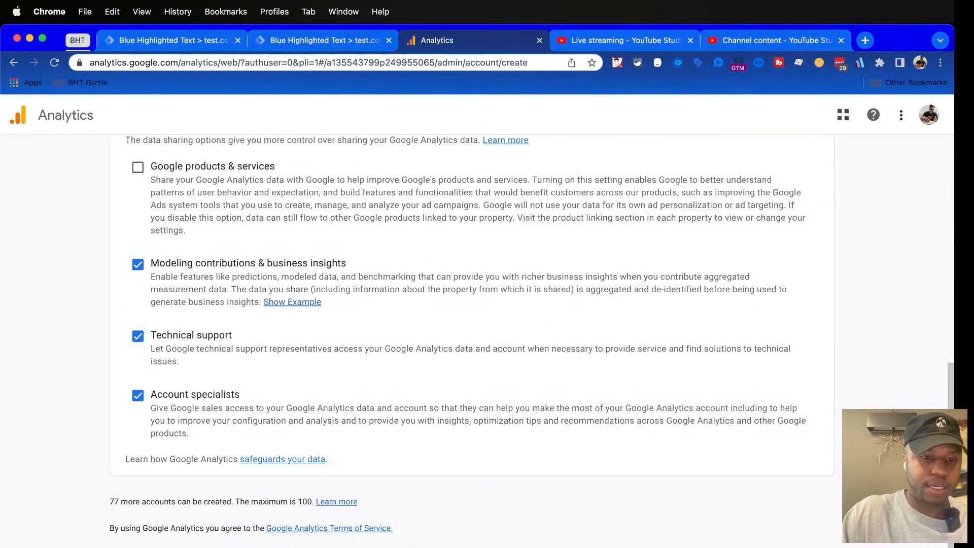
scroll(472, 340, "down", 1)
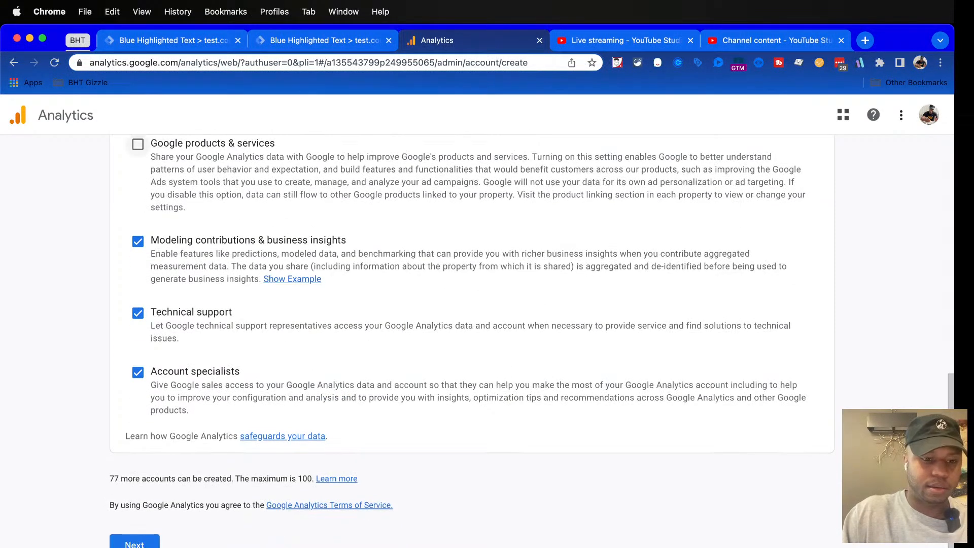
left_click(135, 542)
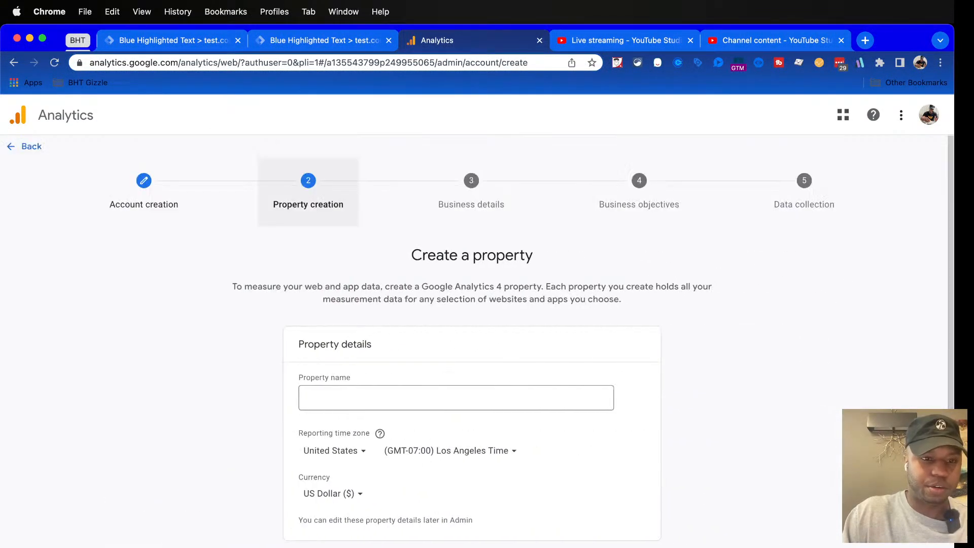
Name the new property Test For Livestream Practice
type("Test For l;")
key("BackSpace")
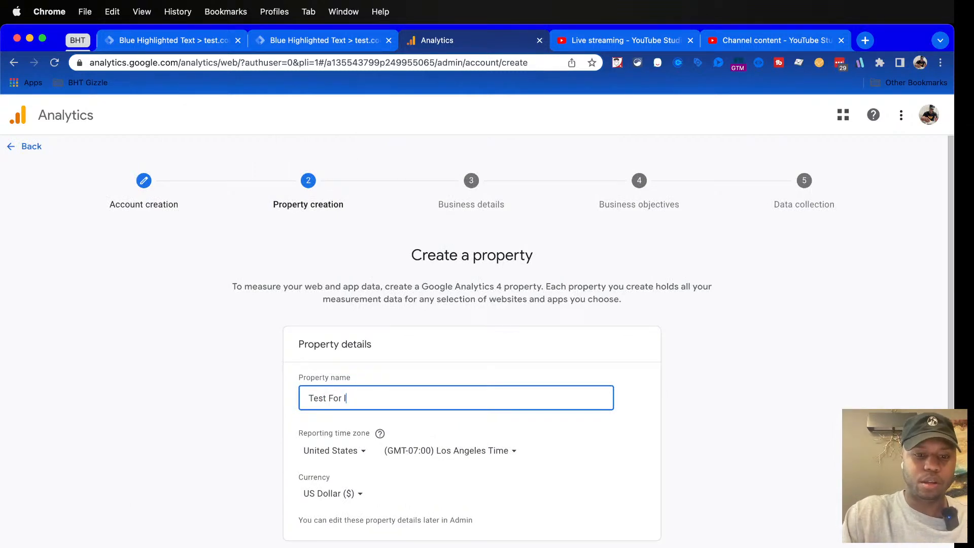
type("Livestr")
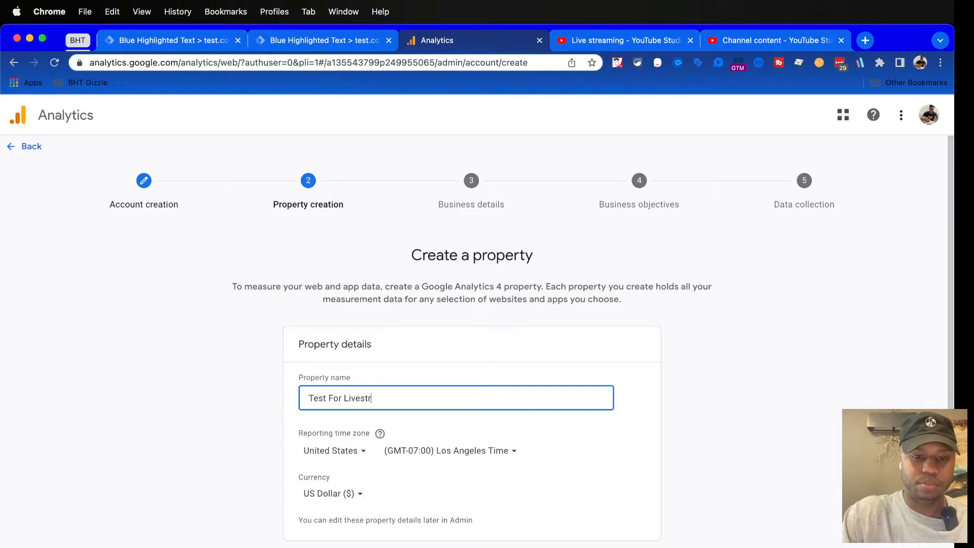
type("eam Practice")
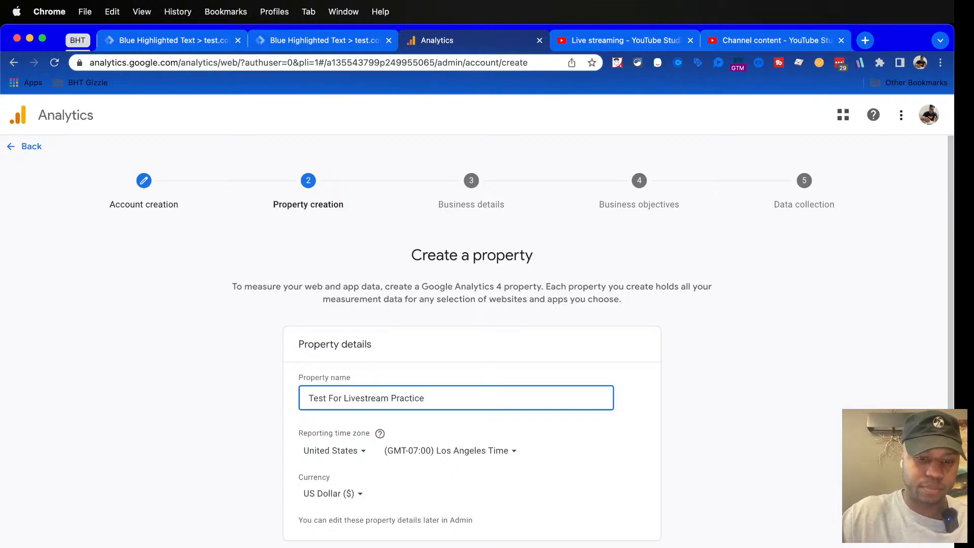
Expand the property's advanced options and examine the Universal Analytics notice, highlighting the end date, data collection and Google Analytics 4 wording
scroll(472, 304, "down", 2)
left_click(337, 508)
scroll(337, 508, "down", 5)
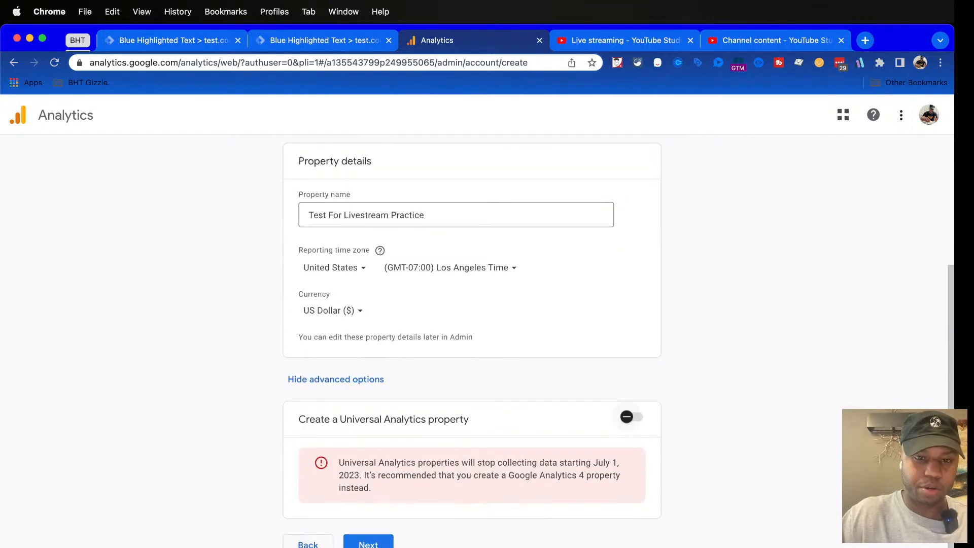
left_click_drag(593, 462, 354, 475)
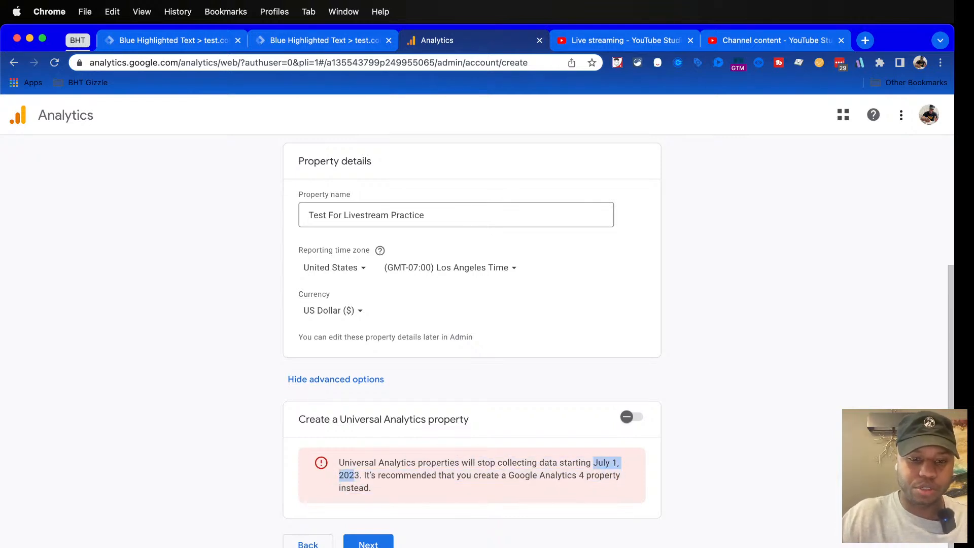
left_click(354, 475)
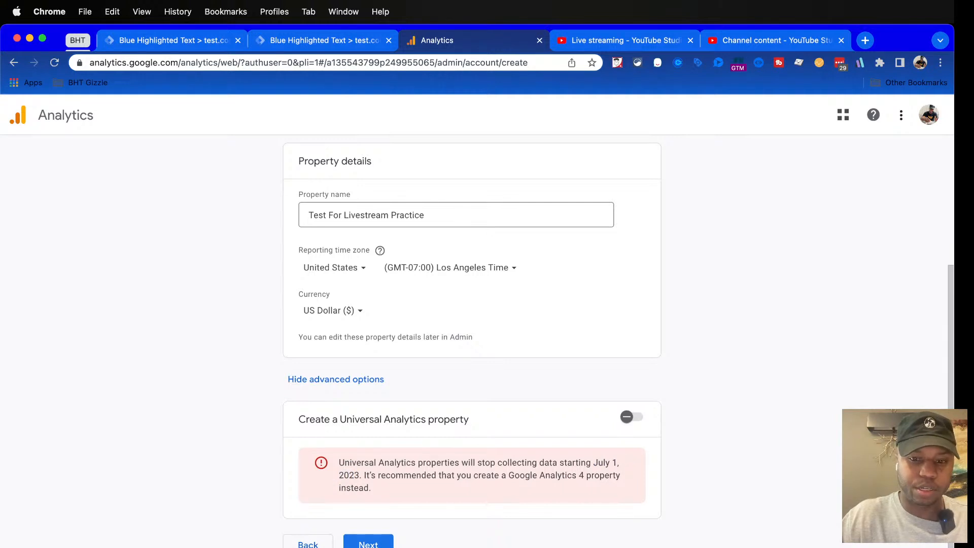
left_click_drag(496, 463, 507, 463)
left_click_drag(507, 462, 557, 462)
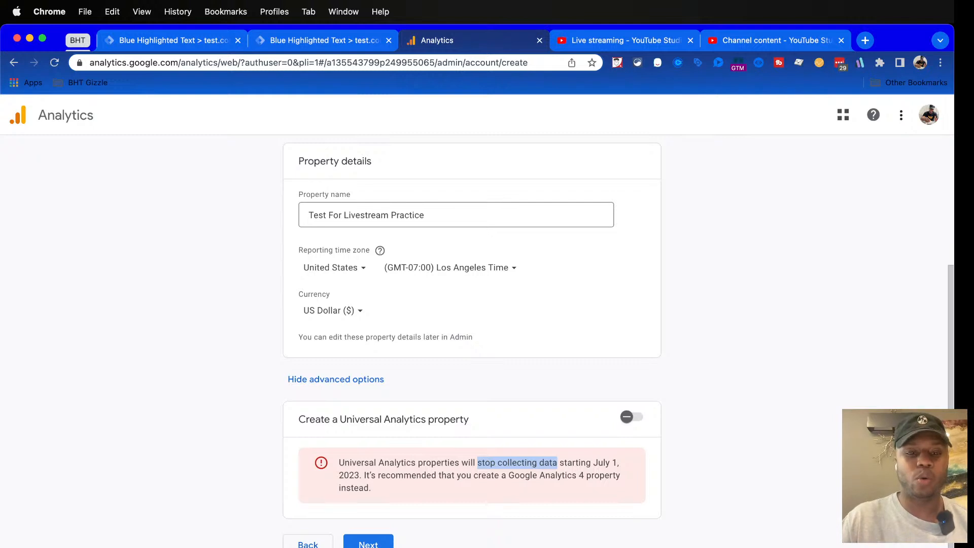
left_click_drag(339, 462, 416, 462)
left_click_drag(591, 463, 619, 462)
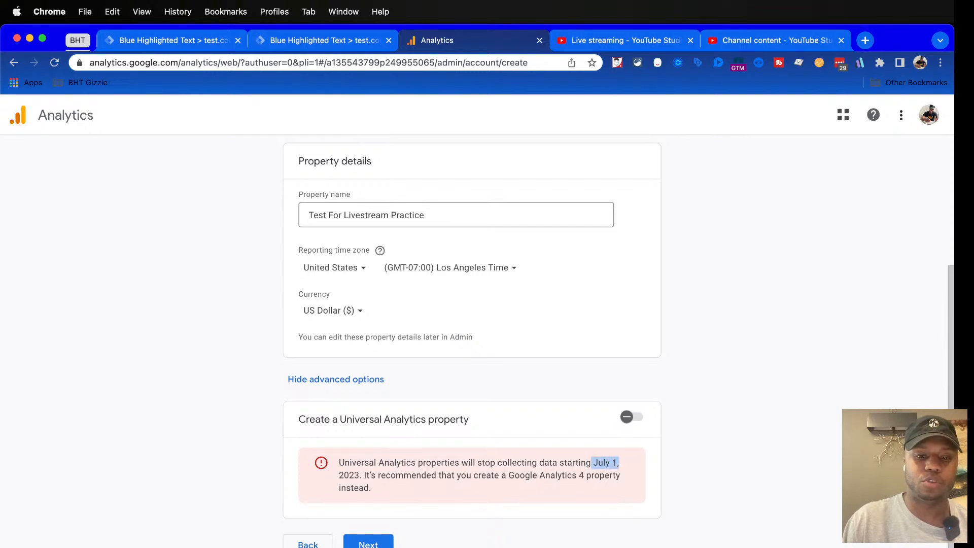
left_click_drag(509, 475, 584, 475)
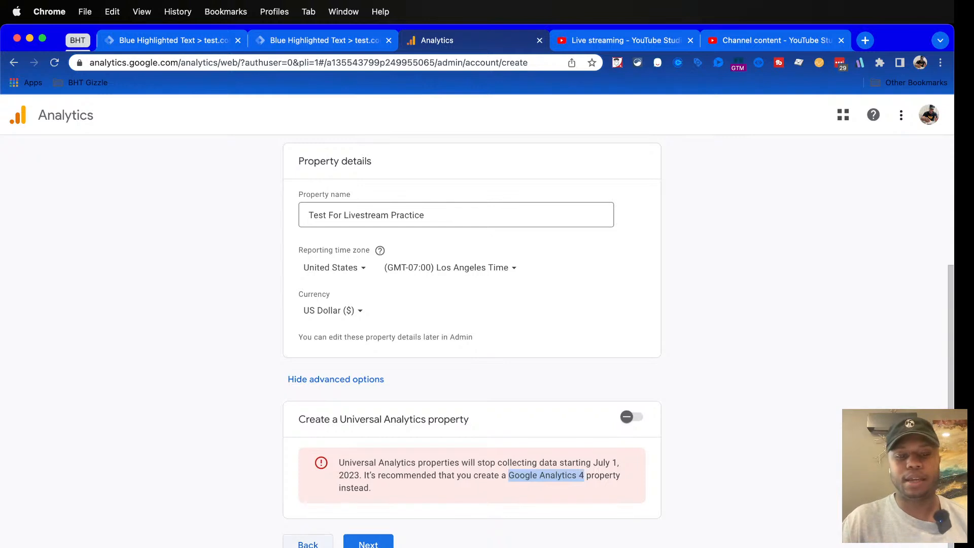
Proceed to the business details and set the business size to Small - 1 to 10 employees
left_click(368, 542)
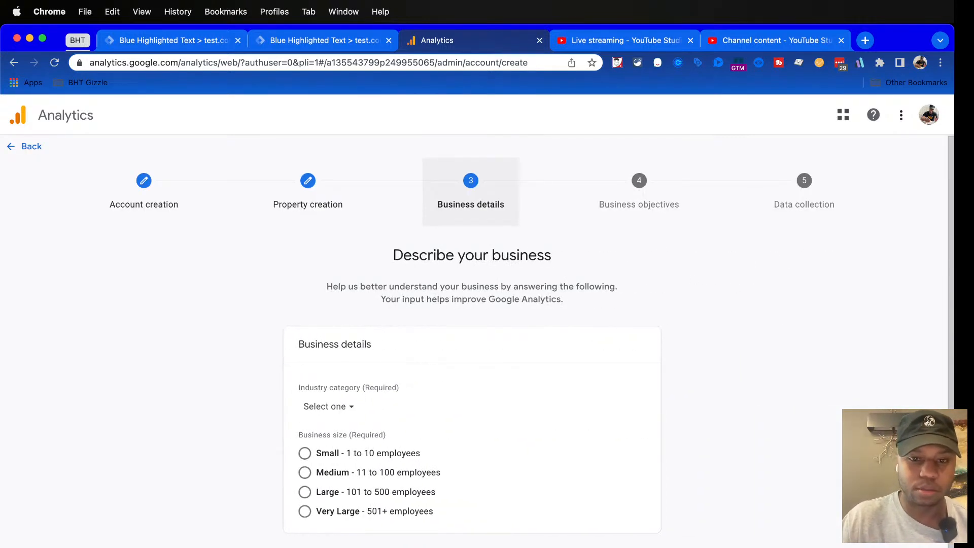
scroll(472, 341, "down", 1)
left_click(304, 438)
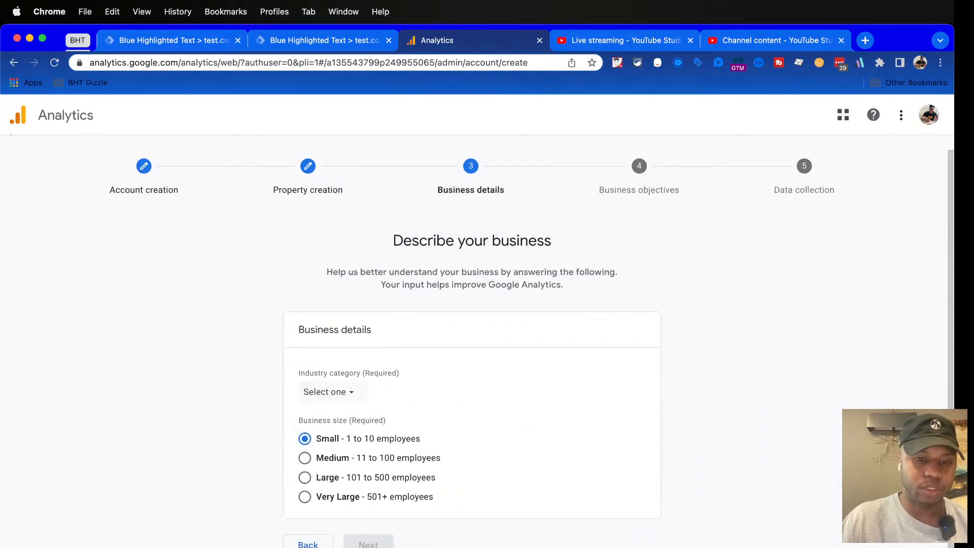
Set the industry category to Hobbies & Leisure
left_click(328, 391)
scroll(355, 284, "down", 5)
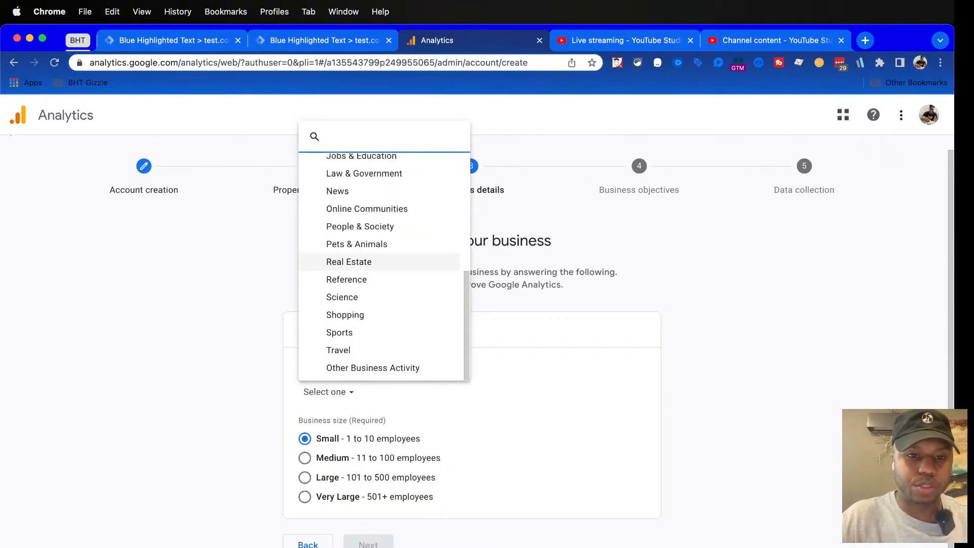
scroll(355, 254, "up", 4)
scroll(355, 253, "up", 3)
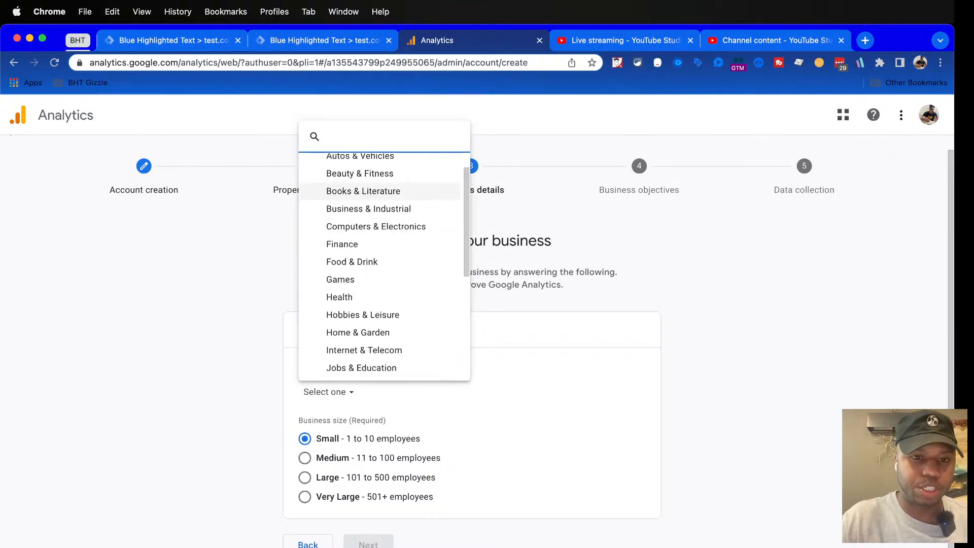
scroll(381, 266, "down", 3)
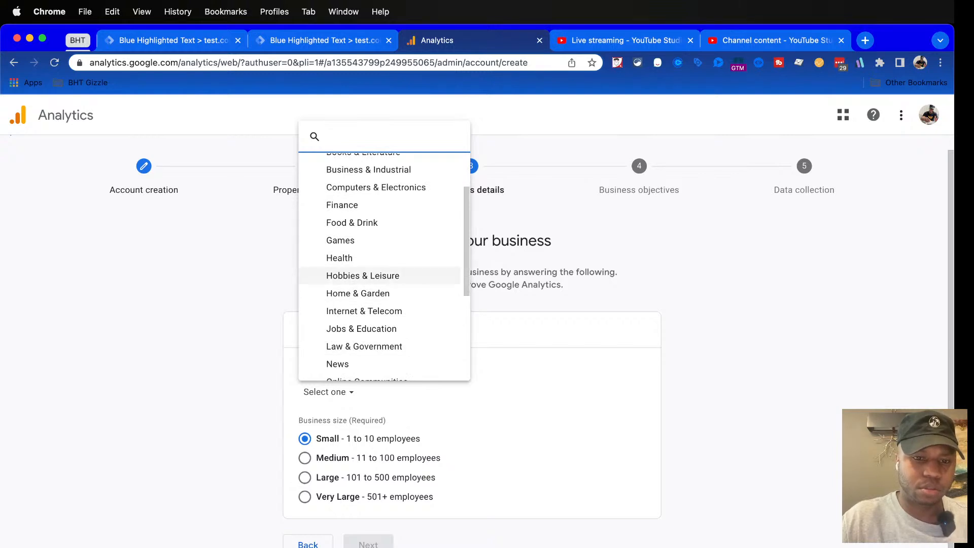
left_click(363, 276)
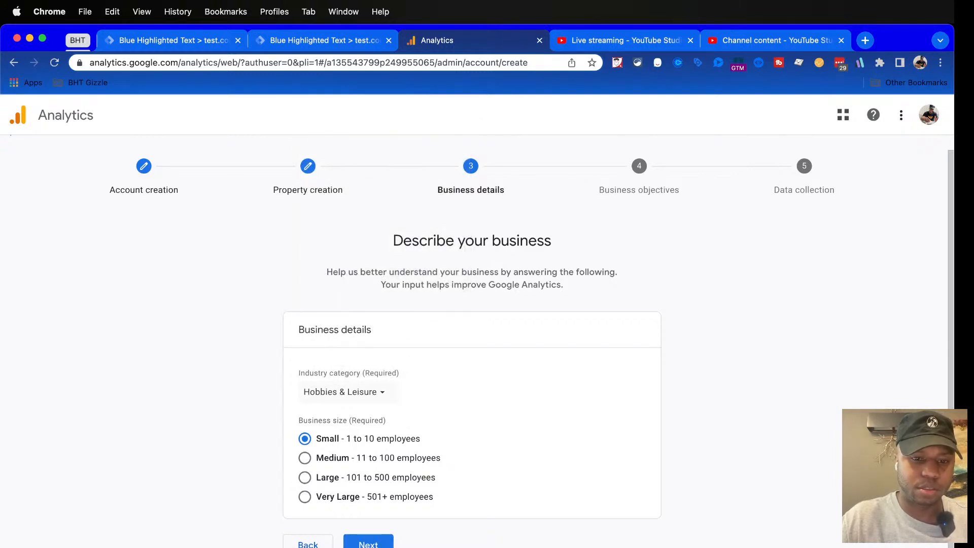
Change the industry category to Jobs & Education and proceed to the business objectives
left_click(343, 392)
scroll(348, 304, "down", 3)
left_click(348, 311)
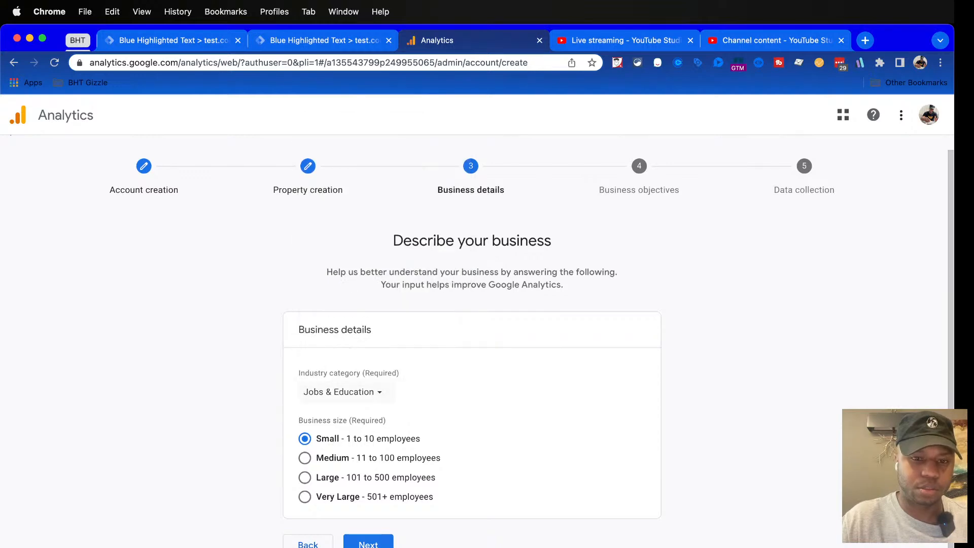
left_click(355, 543)
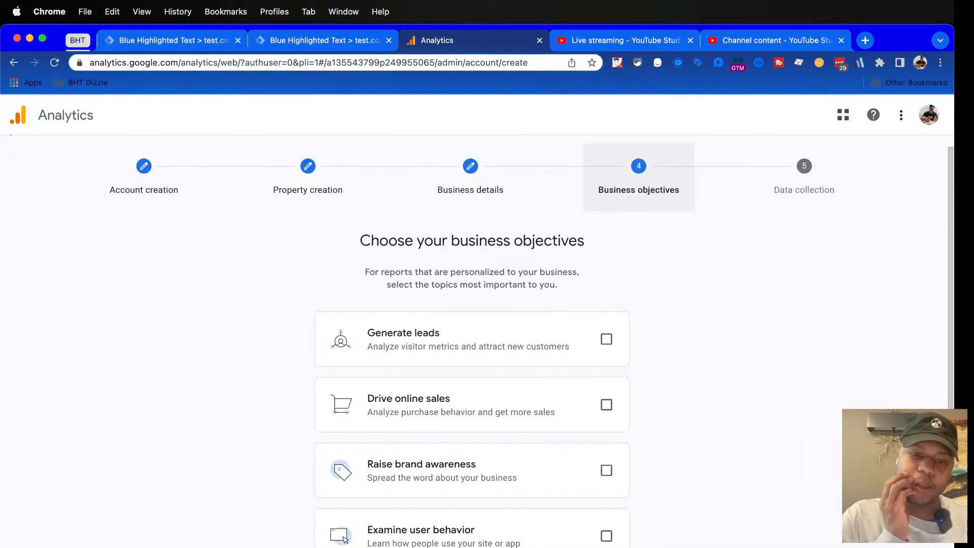
Look over the business objectives and toggle Generate leads and Drive online sales in turn, ending with both cleared
scroll(471, 330, "down", 3)
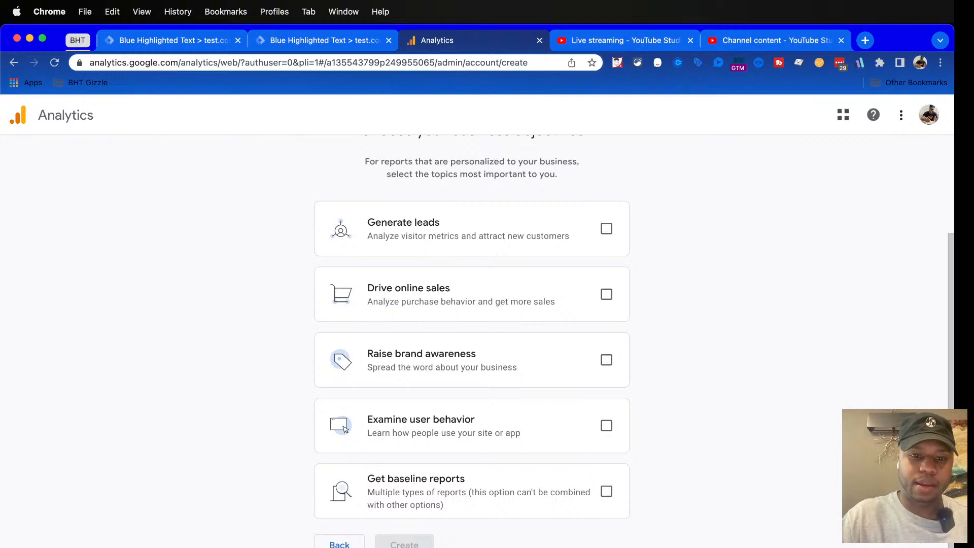
scroll(472, 330, "up", 3)
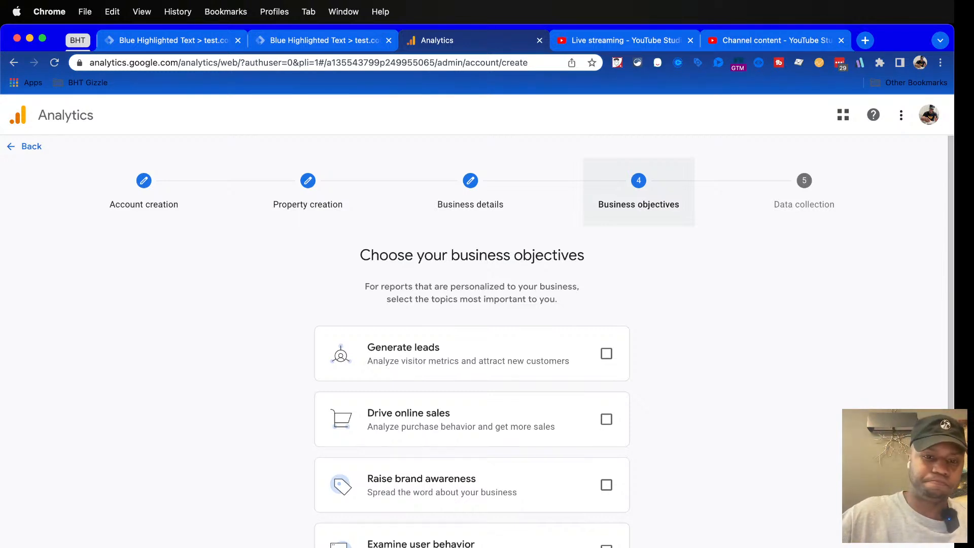
scroll(472, 329, "down", 2)
scroll(472, 330, "down", 2)
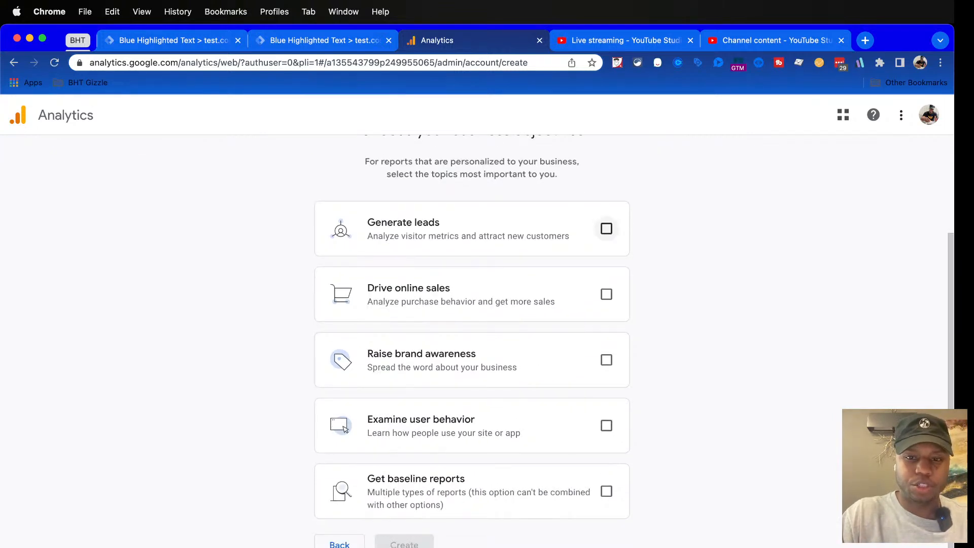
left_click(606, 229)
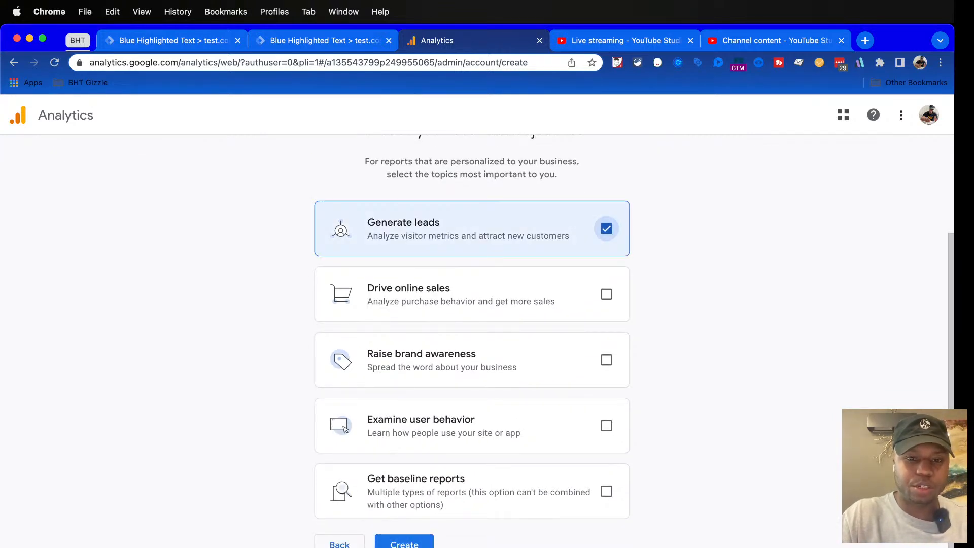
left_click(606, 228)
left_click(606, 294)
left_click(606, 229)
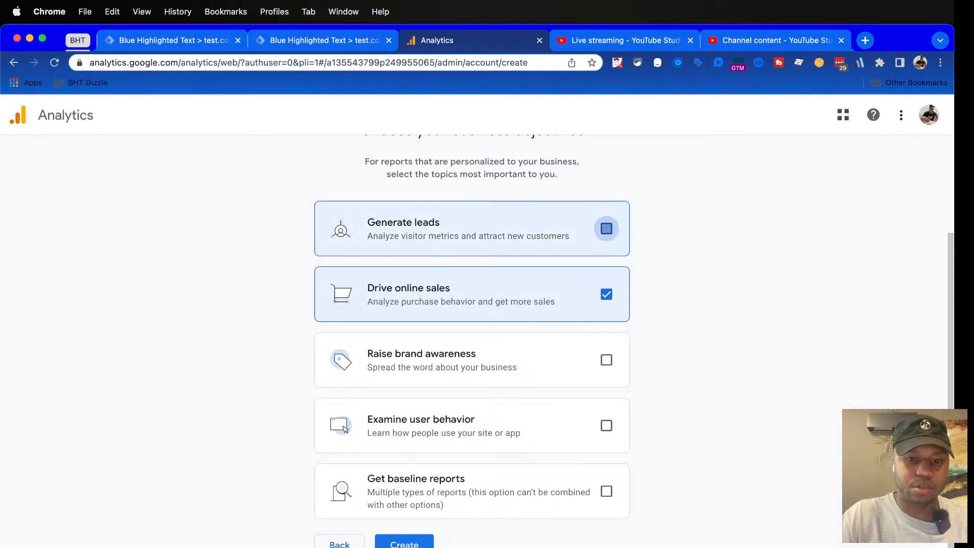
left_click(606, 294)
left_click(607, 228)
left_click(606, 294)
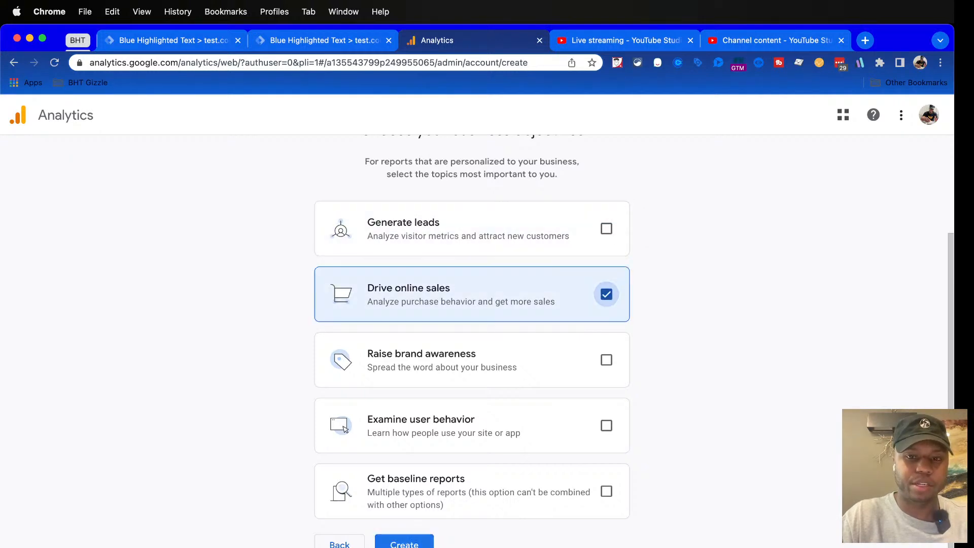
left_click(607, 228)
left_click(607, 294)
left_click(606, 229)
left_click(607, 228)
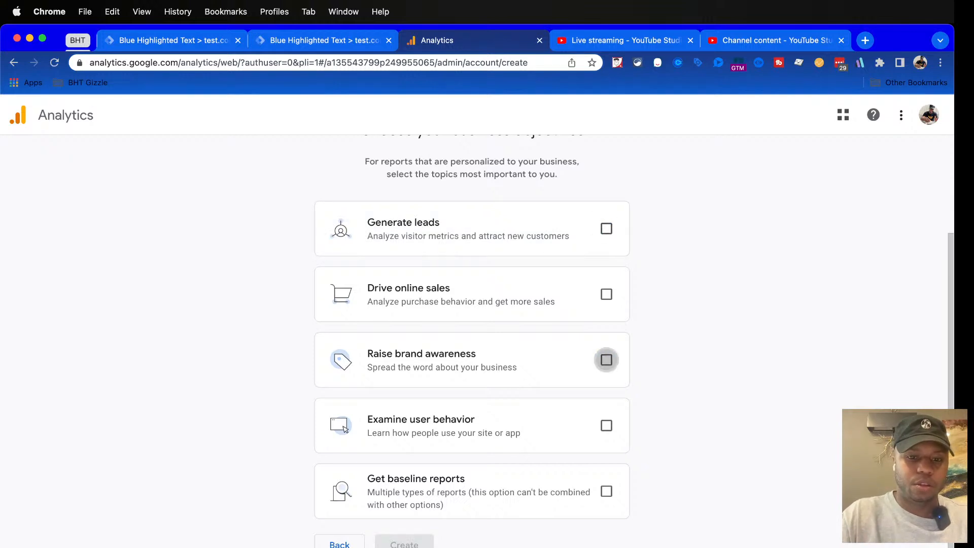
Choose Generate leads, Drive online sales and Examine user behavior as business objectives, with Raise brand awareness cleared, and highlight the Generate leads text
left_click(606, 359)
left_click(607, 295)
left_click(606, 228)
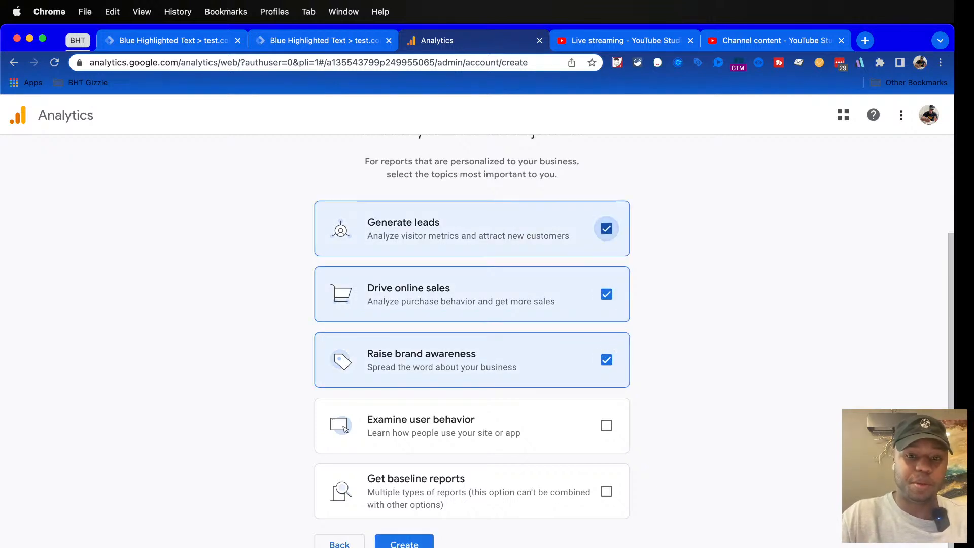
left_click(607, 360)
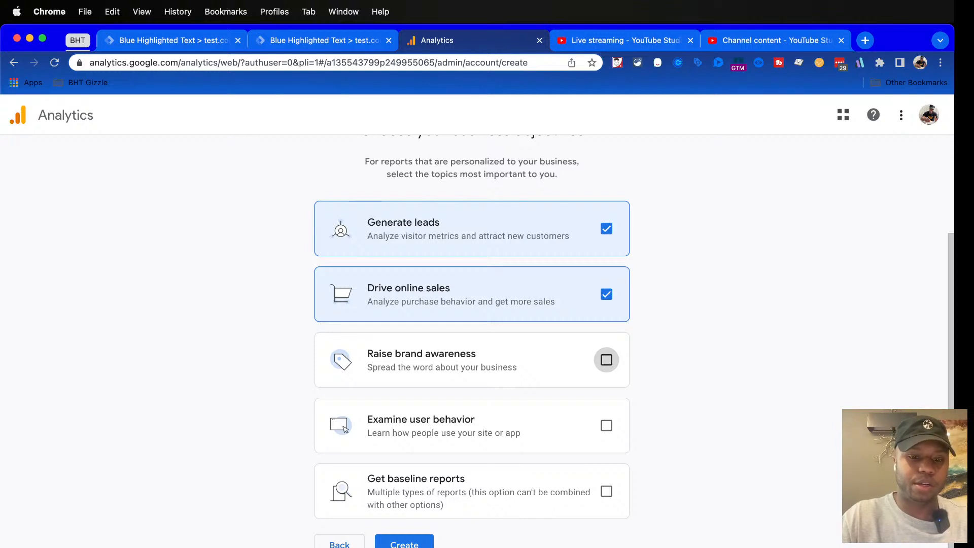
left_click(606, 425)
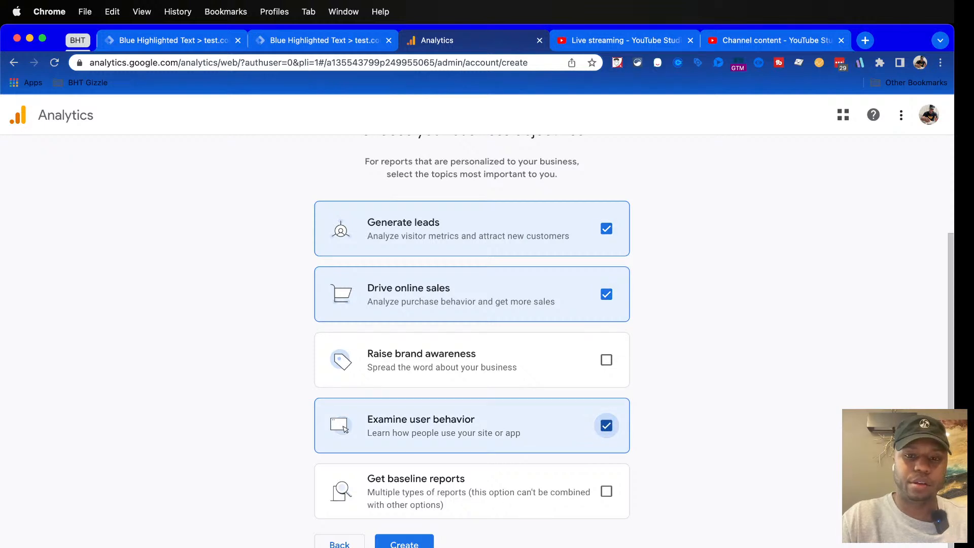
left_click_drag(368, 222, 476, 236)
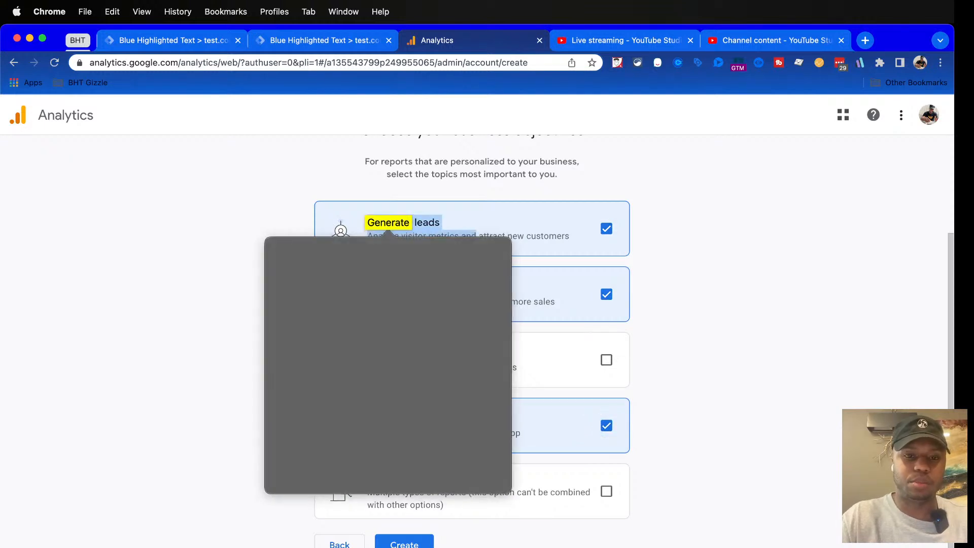
Highlight Drive online sales and Examine user behavior, then create the account, accepting the United States terms of service and the Data Processing Terms
left_click(476, 236)
left_click_drag(367, 288, 451, 288)
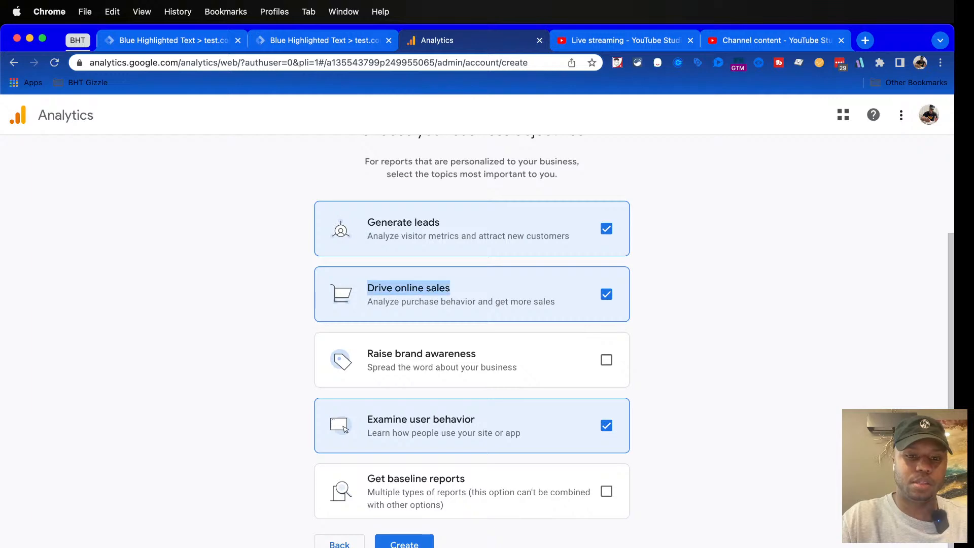
left_click_drag(368, 419, 475, 419)
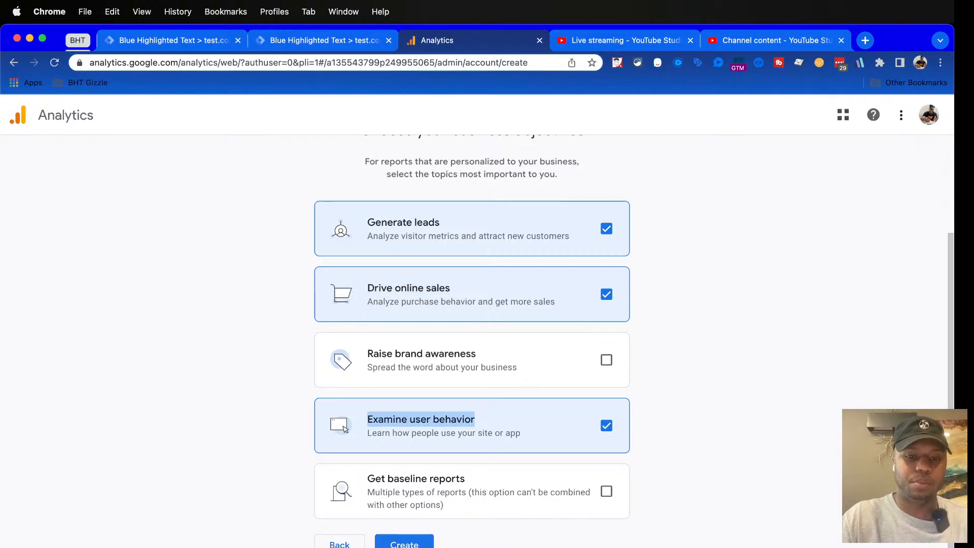
left_click(416, 543)
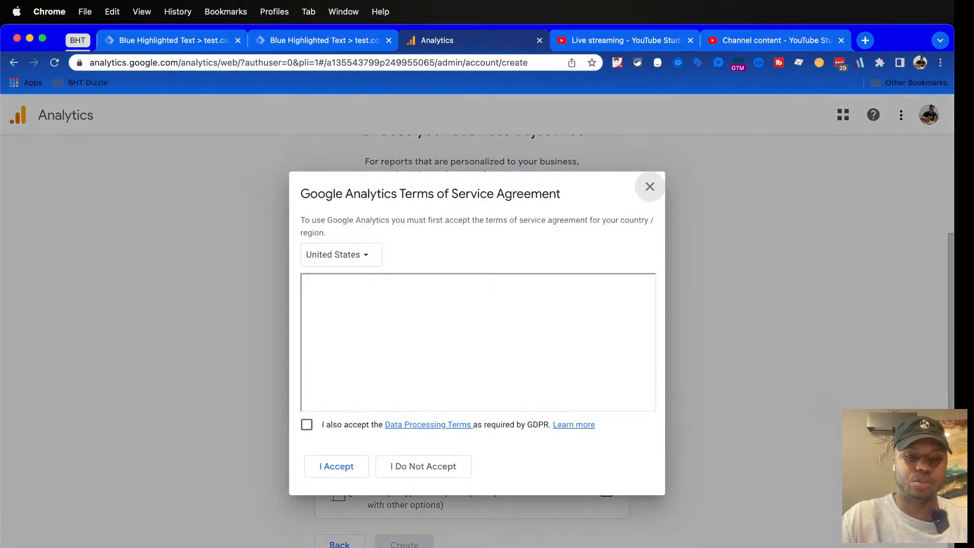
left_click(307, 424)
left_click(337, 466)
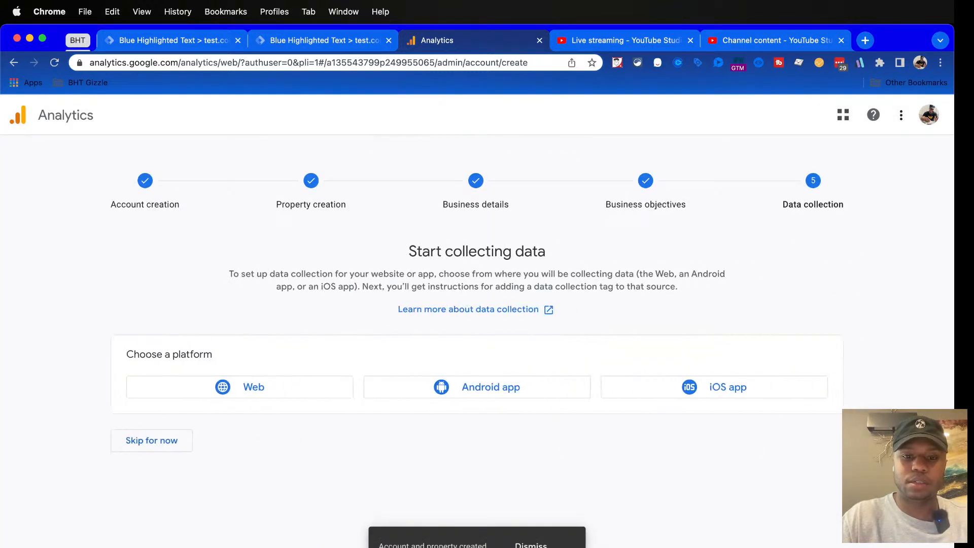
Choose Web as the data collection platform and enter website URL test.com and stream name Test
left_click(254, 387)
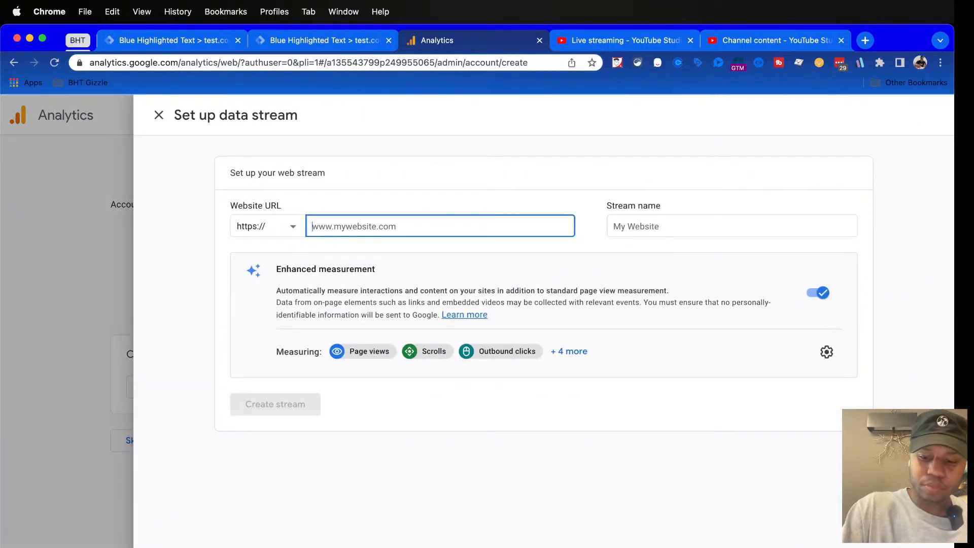
type("test.ctom")
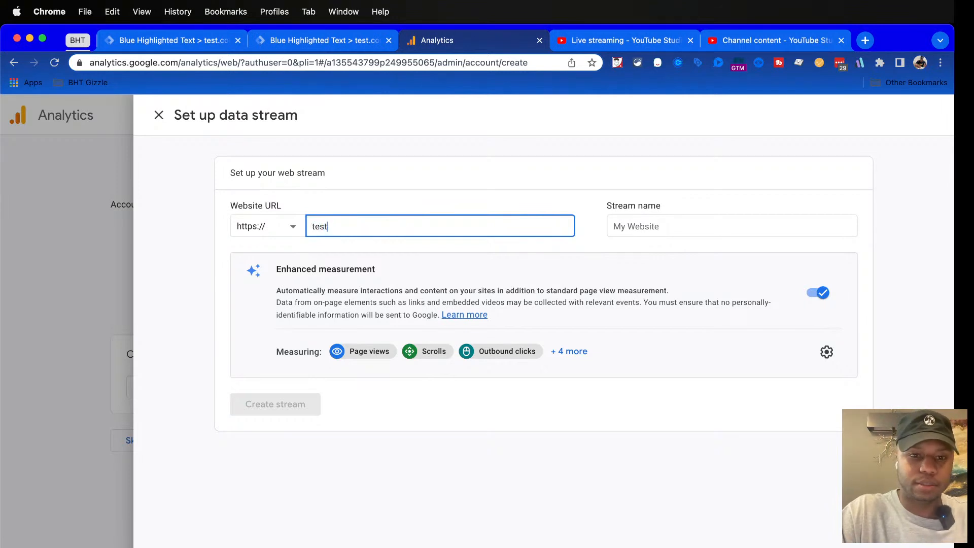
key("BackSpace")
key("BackSpace")
key("BackSpace")
type("om")
key("Tab")
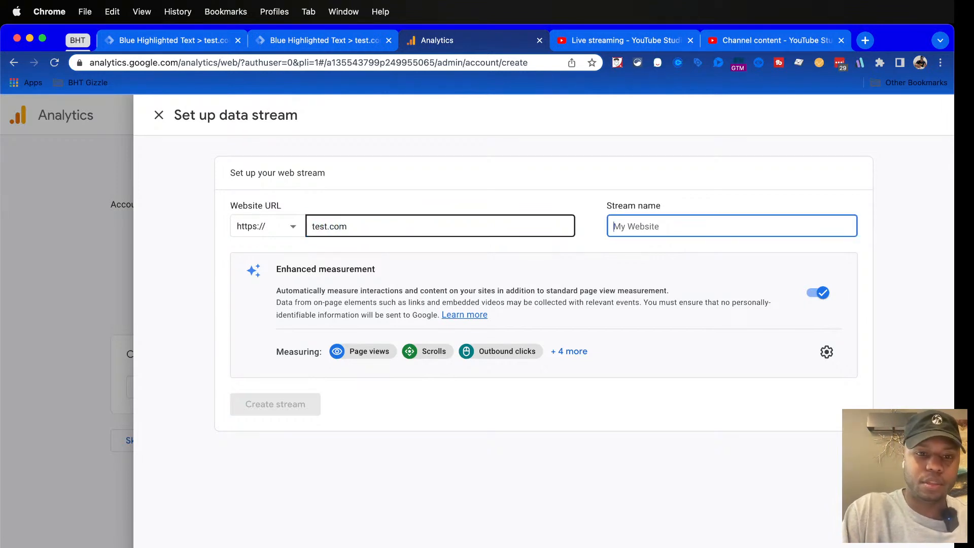
type("Test")
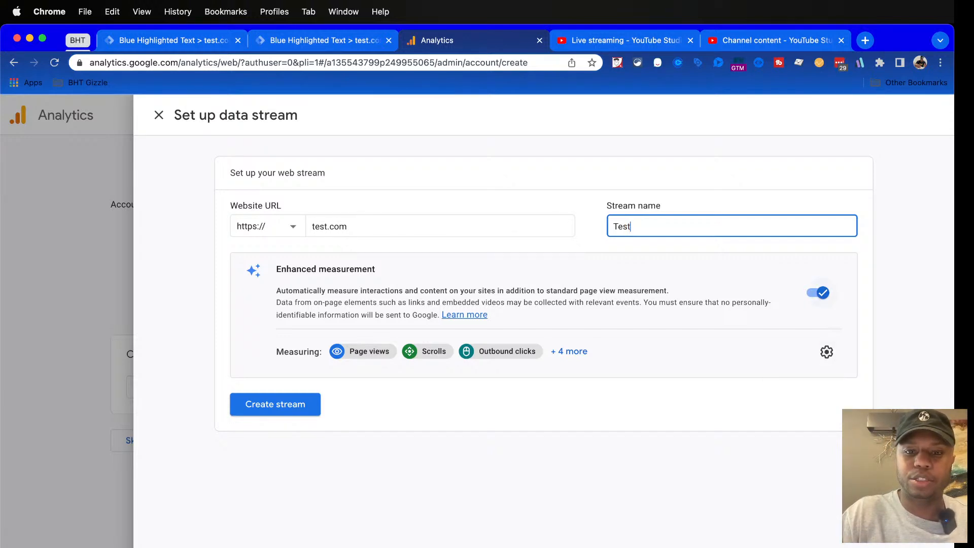
Review and save the enhanced measurement events with all left enabled, then create the web stream and dismiss the installation instructions
left_click(568, 352)
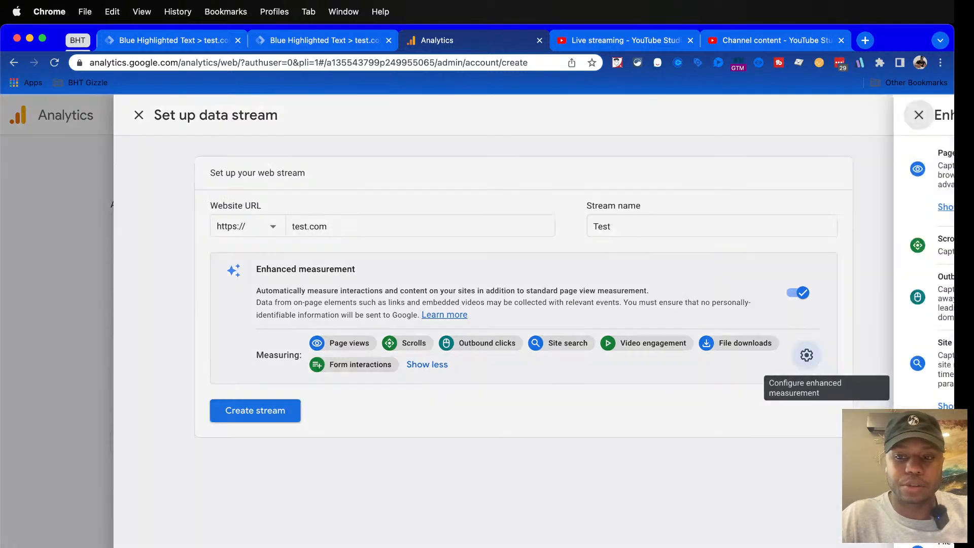
left_click(826, 355)
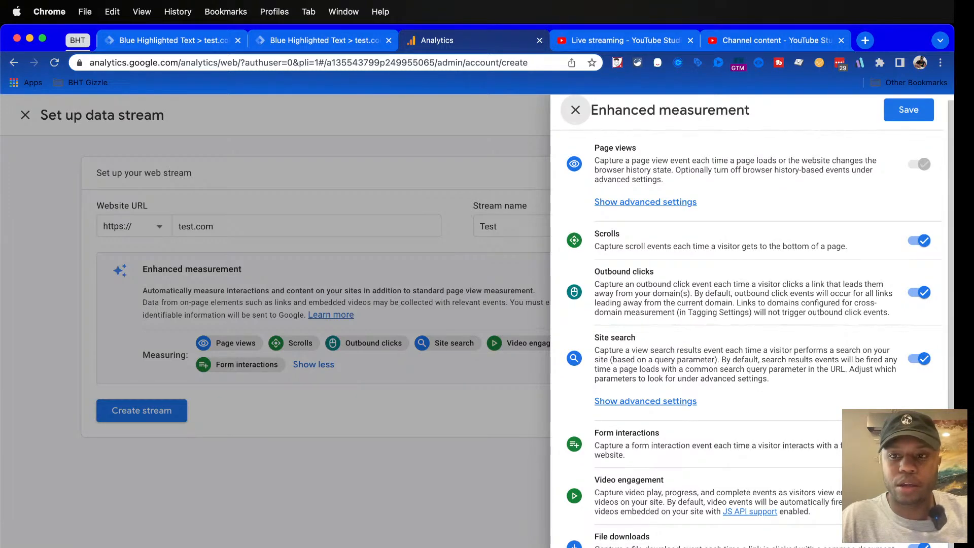
left_click(908, 110)
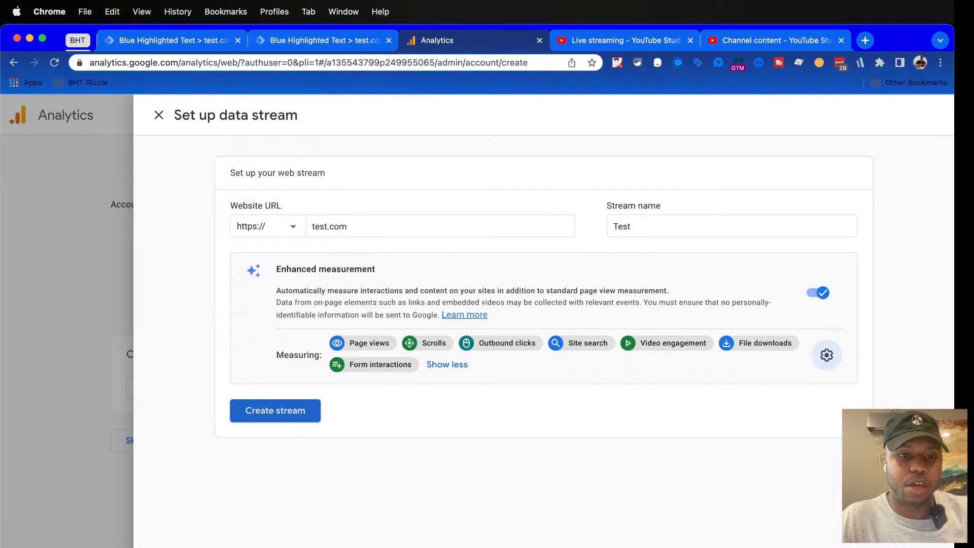
left_click(275, 411)
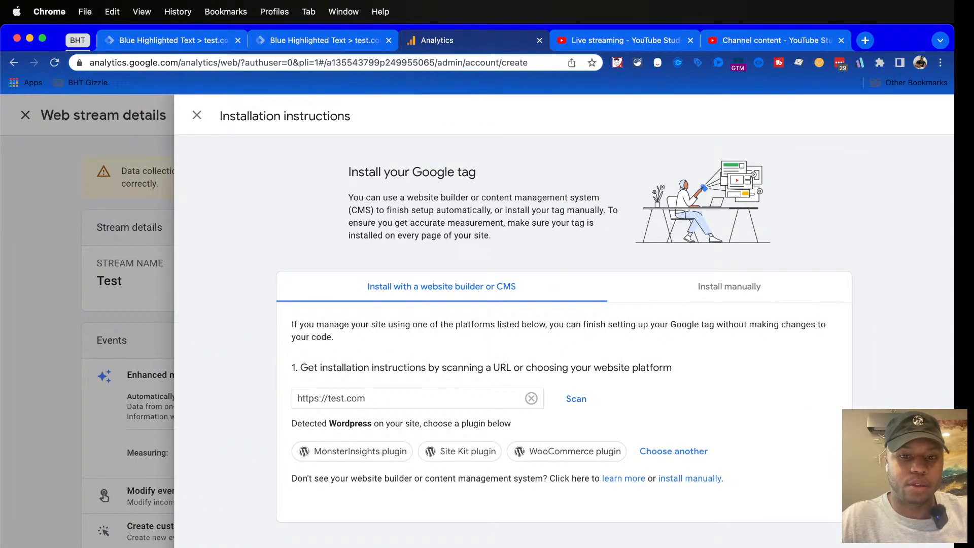
left_click(196, 115)
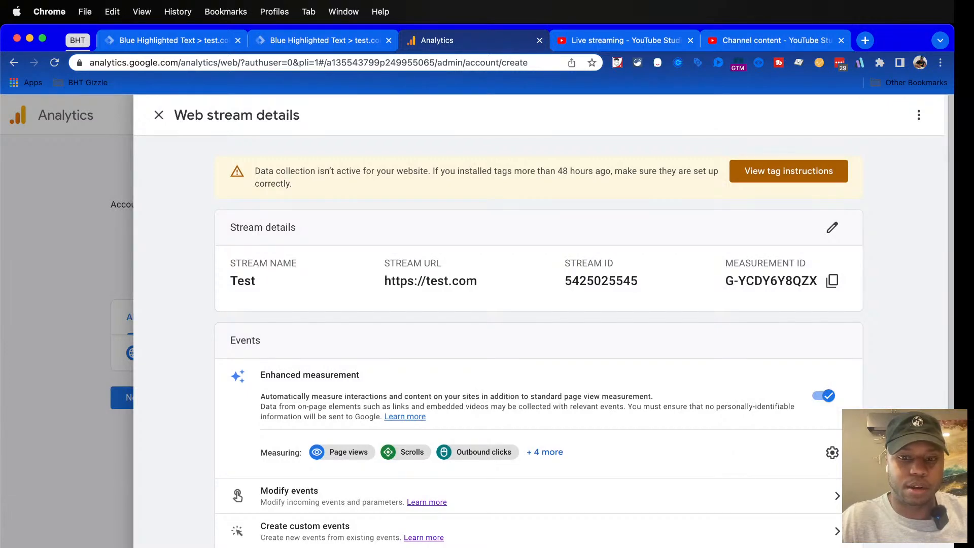
Examine the manual Google tag installation instructions, highlighting the introductory text and the note on using Google Tag Manager
left_click(789, 171)
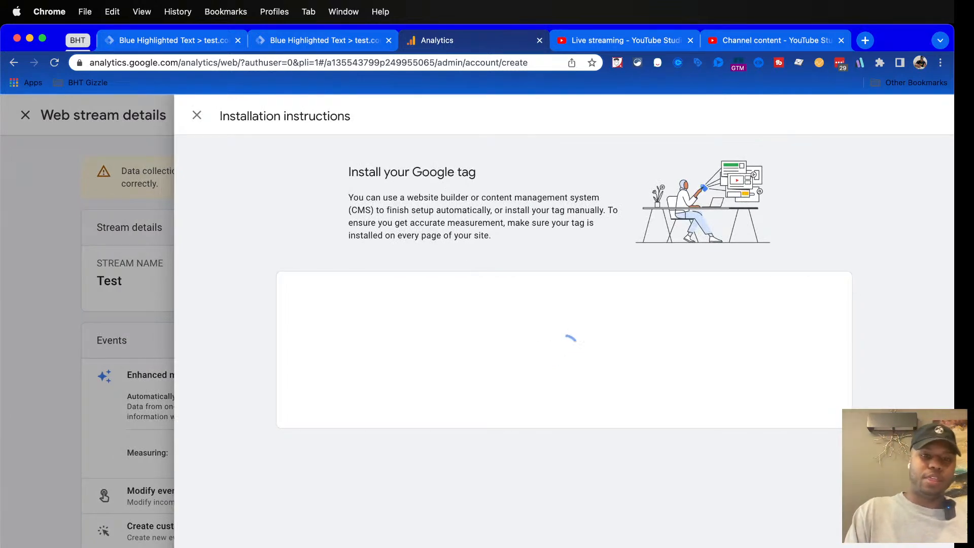
left_click_drag(348, 197, 491, 235)
left_click(493, 236)
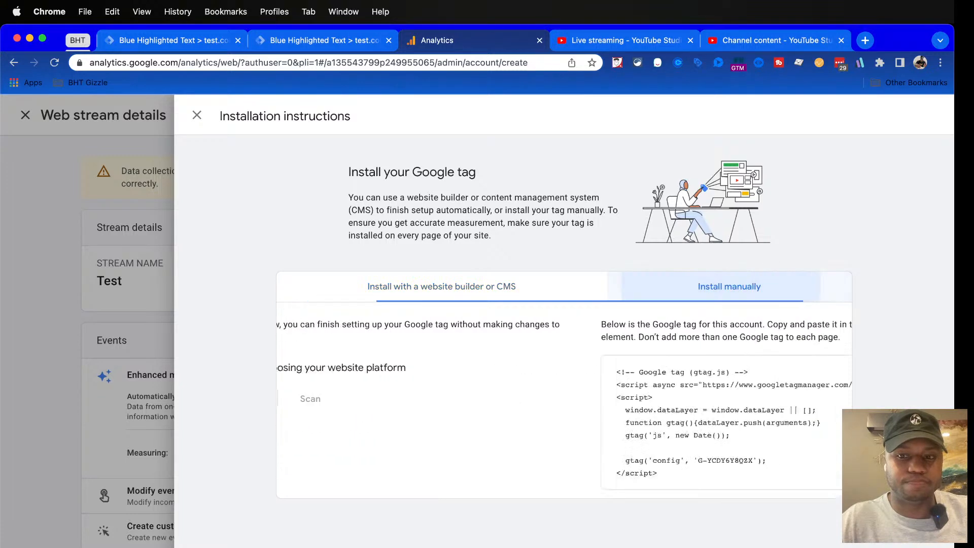
scroll(564, 341, "down", 1)
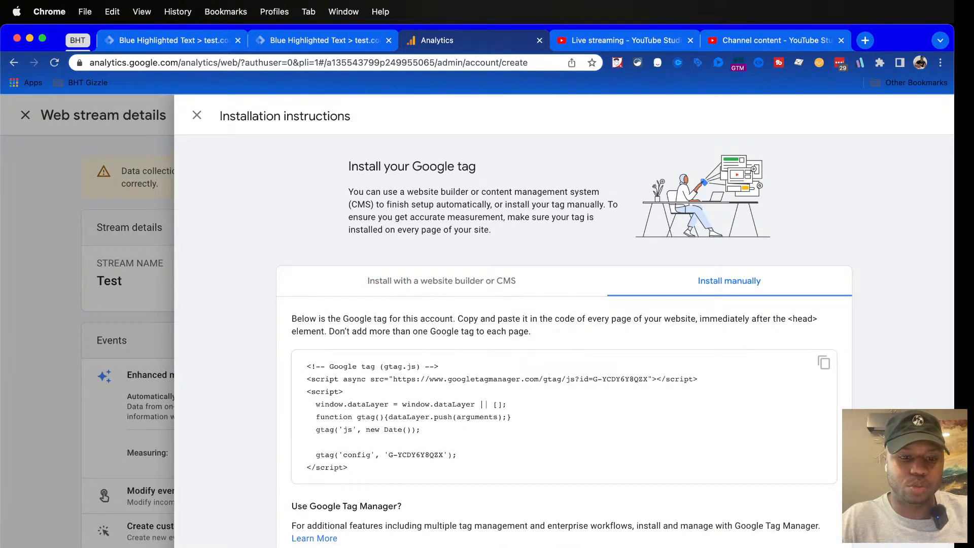
triple_click(346, 507)
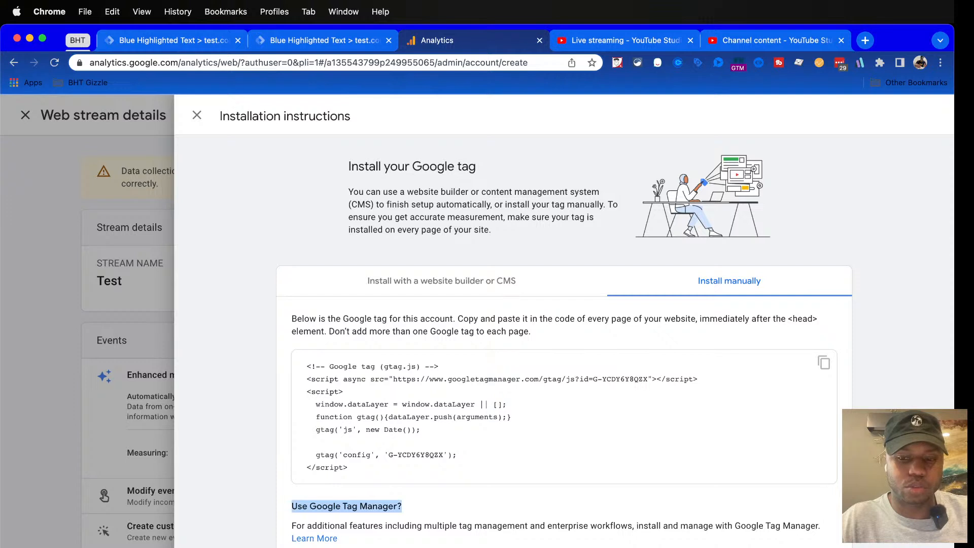
left_click_drag(291, 525, 820, 525)
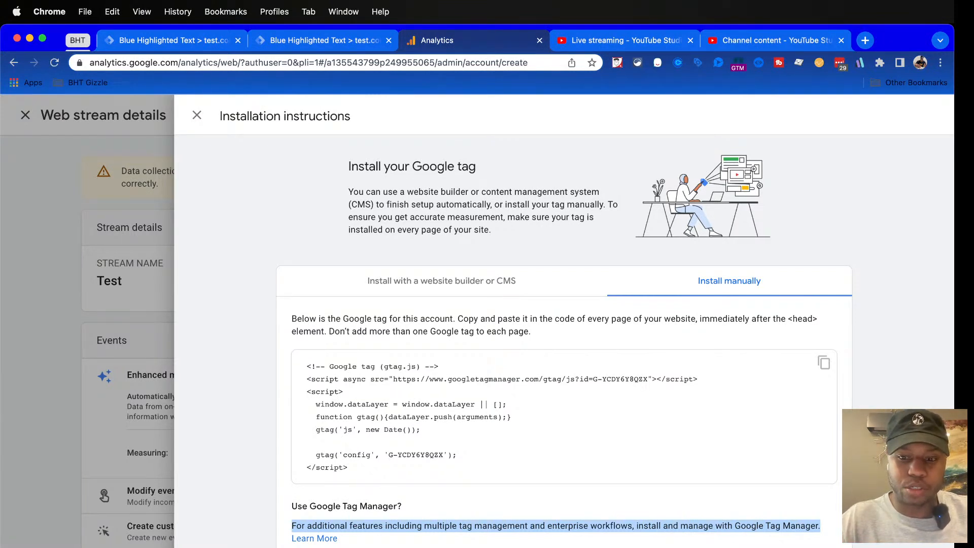
Open the linked Tag Manager guide, skim its introduction and return to the Analytics installation instructions
left_click(314, 538)
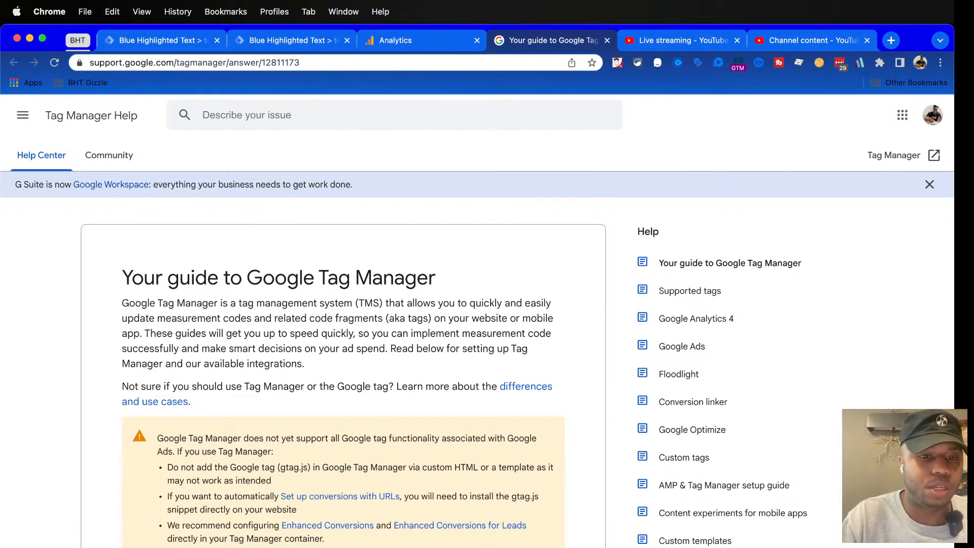
scroll(343, 335, "down", 10)
scroll(343, 335, "down", 15)
scroll(343, 335, "up", 20)
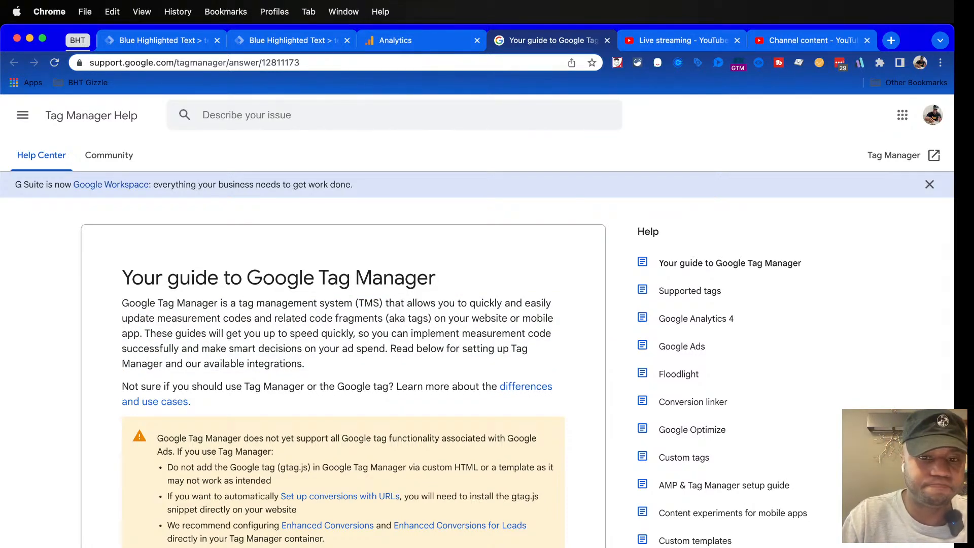
scroll(343, 335, "down", 3)
scroll(343, 335, "up", 4)
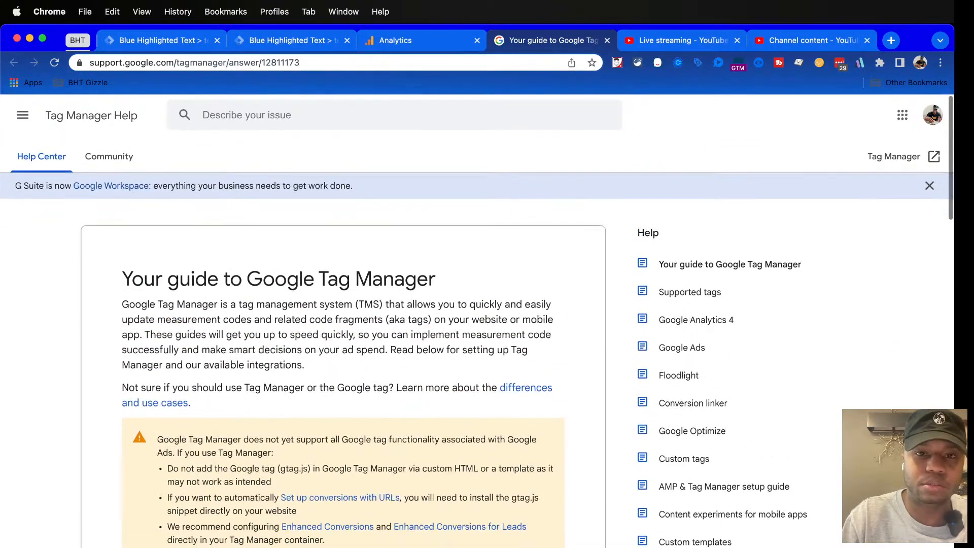
key("ctrl+shift+Tab")
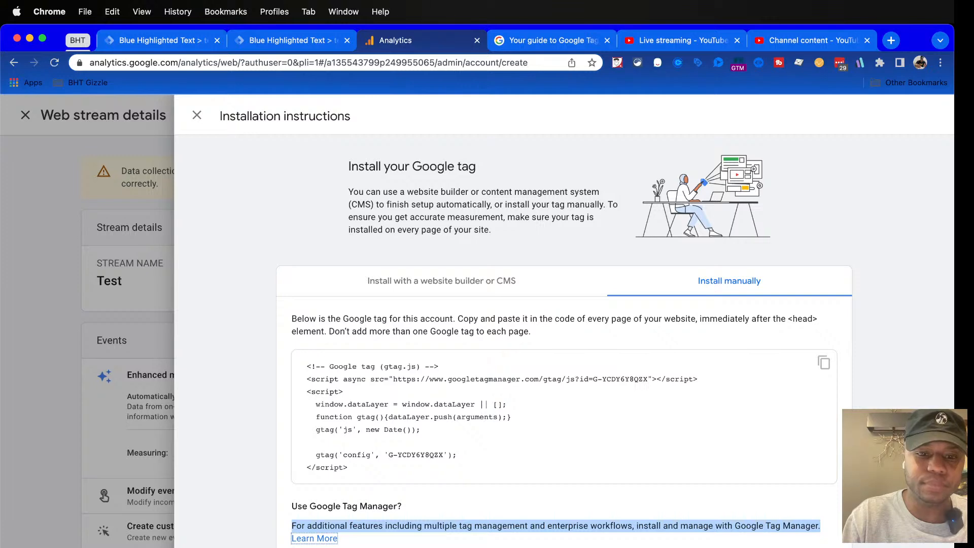
Close the installation instructions, highlight the data collection notice with its 48-hour wording and copy the stream's measurement ID
key("Escape")
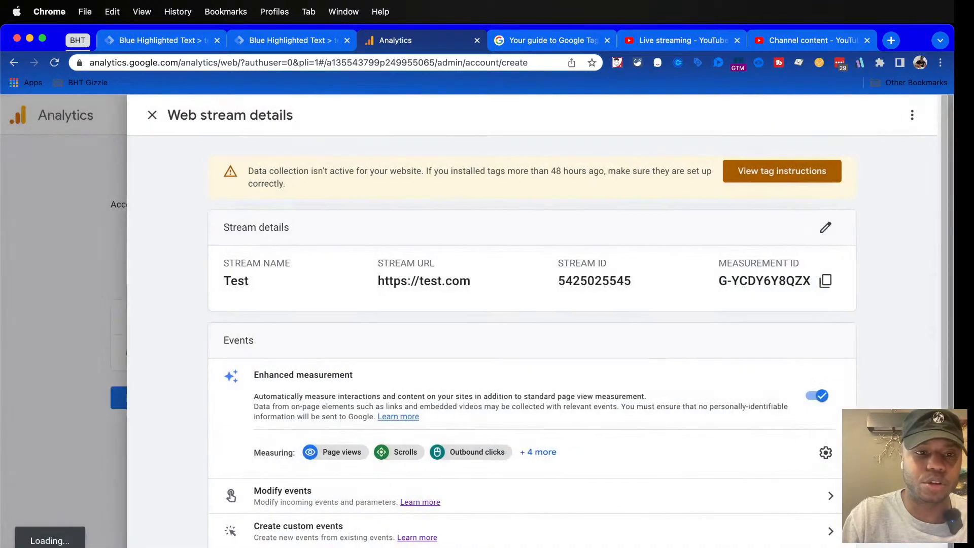
left_click_drag(255, 171, 292, 184)
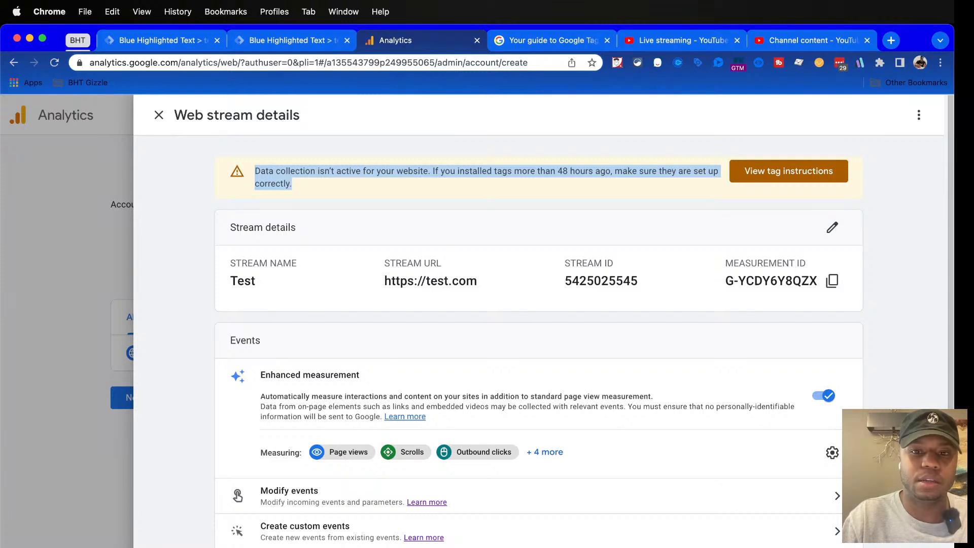
left_click(365, 184)
left_click_drag(450, 171, 606, 171)
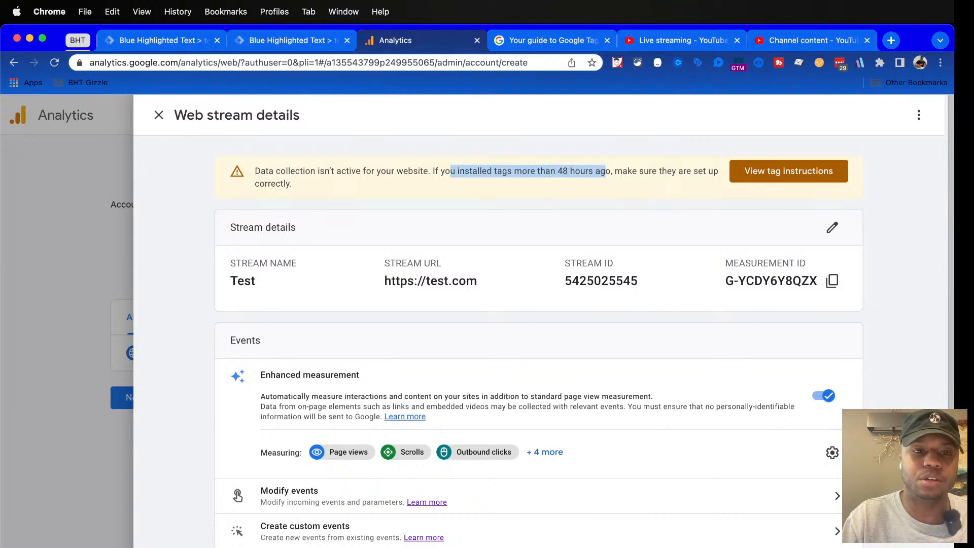
left_click(606, 173)
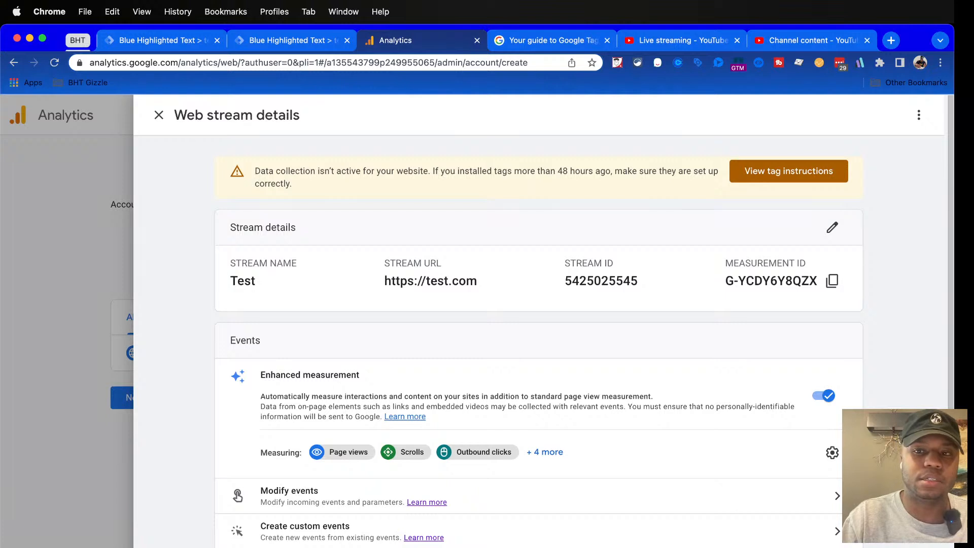
left_click(832, 280)
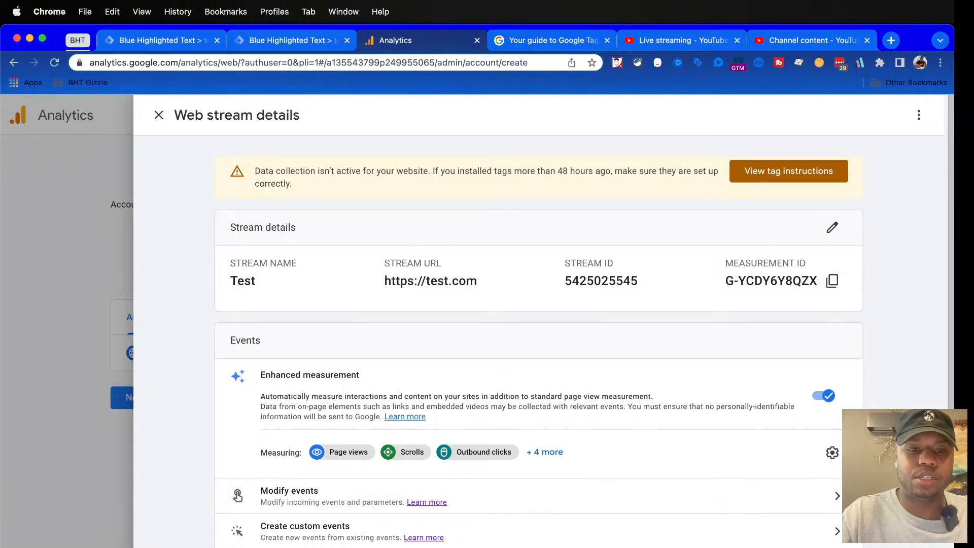
Change the web stream's website URL to bluehighlightedtext.com and update the stream
left_click(832, 228)
left_click(436, 227)
key("alt+shift+Left")
key("alt+shift+Left")
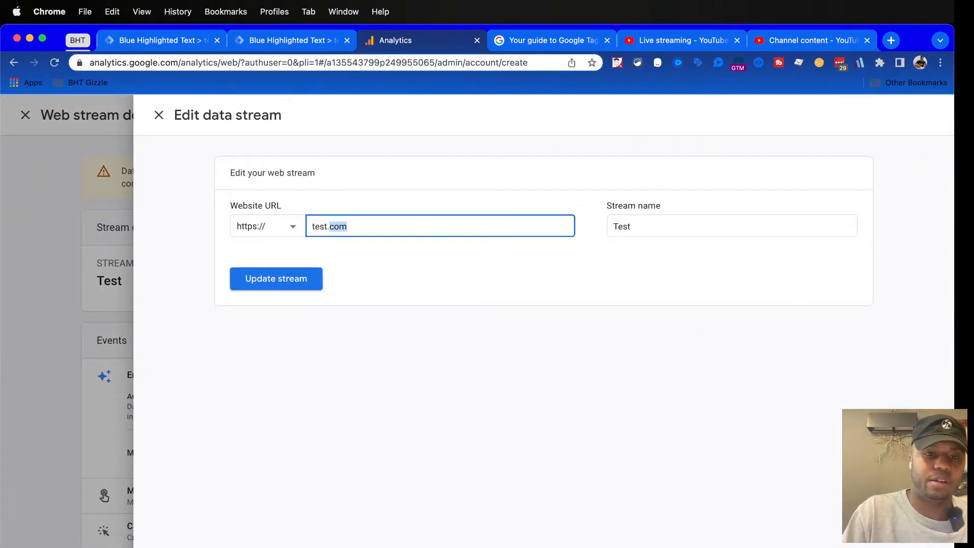
type("blu")
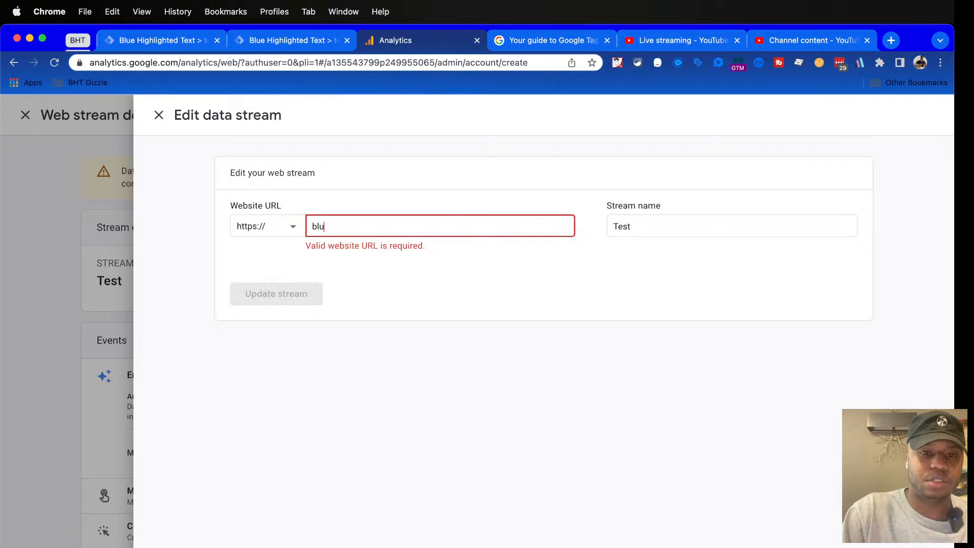
key("BackSpace")
key("BackSpace")
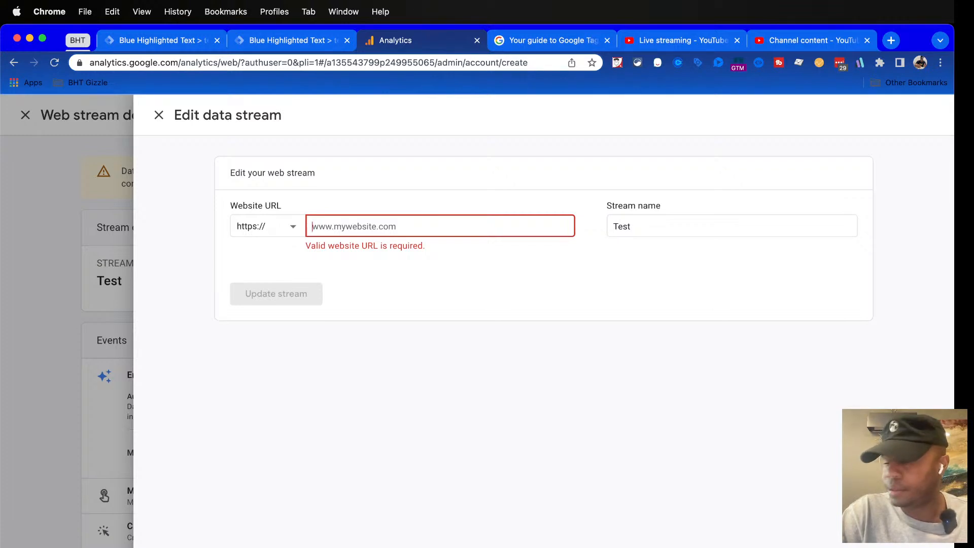
type("bluehighlightedtext")
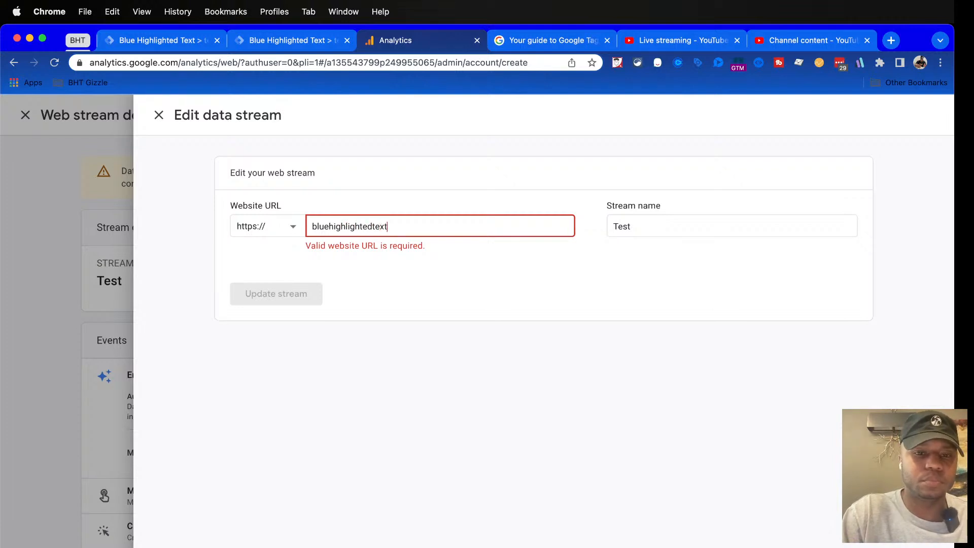
type(".com")
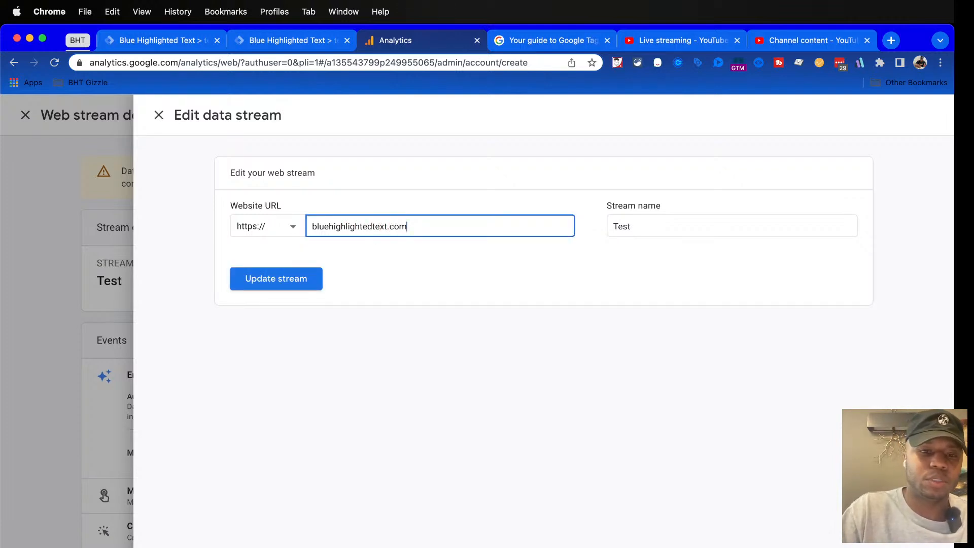
left_click(276, 278)
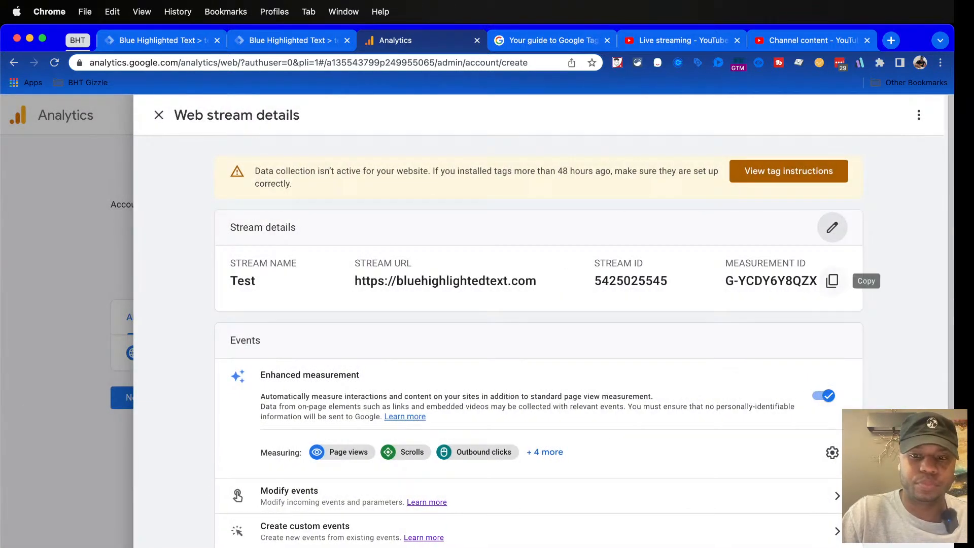
Copy the web stream's measurement ID and switch to the test.com container in Google Tag Manager
left_click(832, 281)
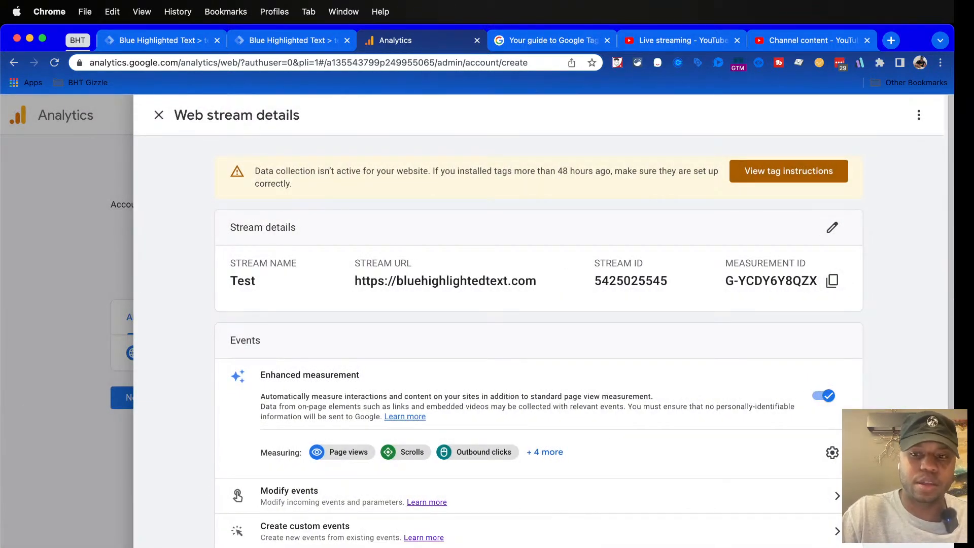
left_click(292, 40)
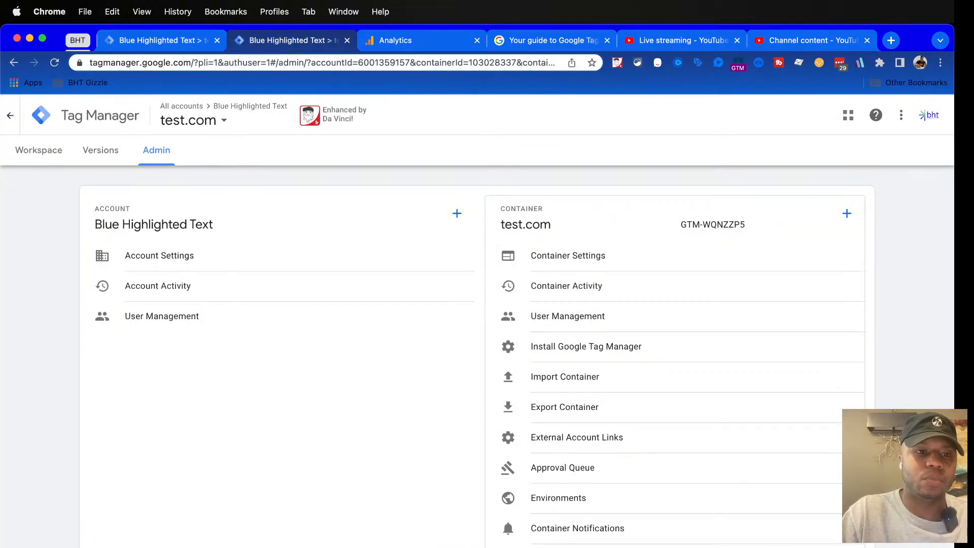
Open the tag list of the test.com workspace and view the container's Tag Manager installation code
left_click(38, 150)
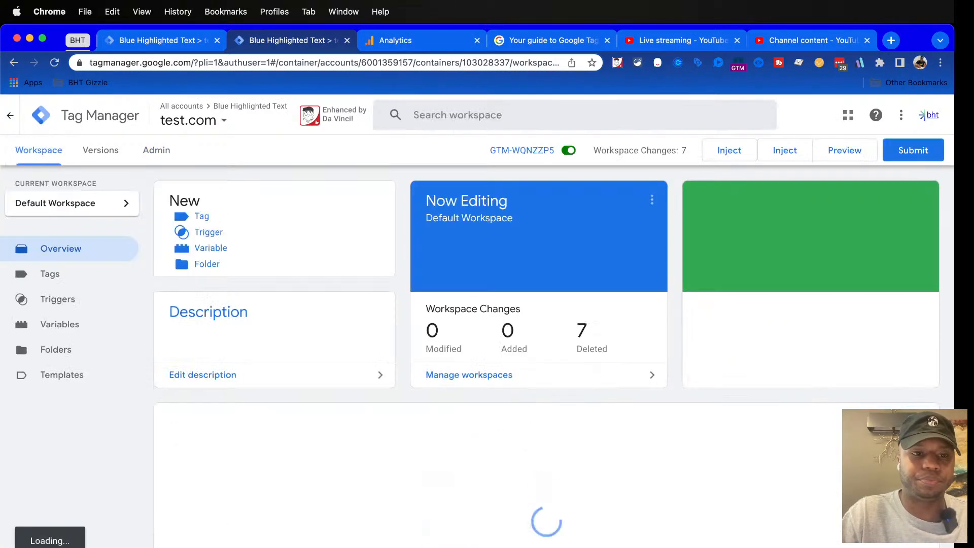
left_click(50, 274)
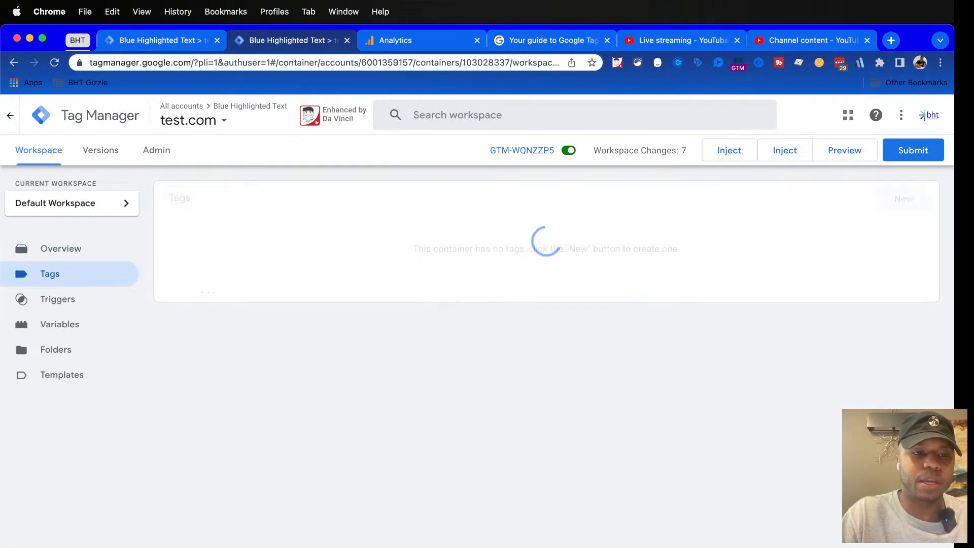
left_click(527, 150)
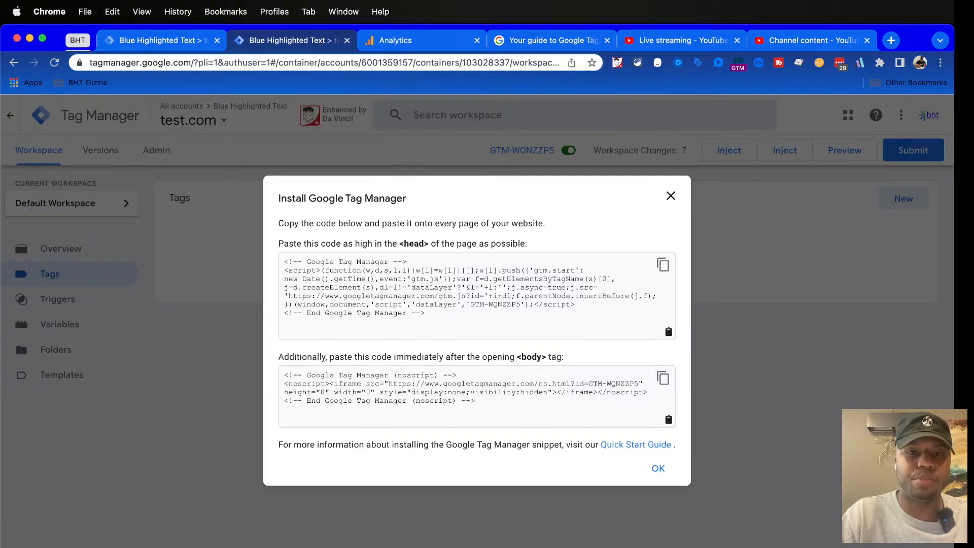
Review the web stream's manual Google tag installation instructions in Analytics, return to Tag Manager and close the container's installation code
key("ctrl+Tab")
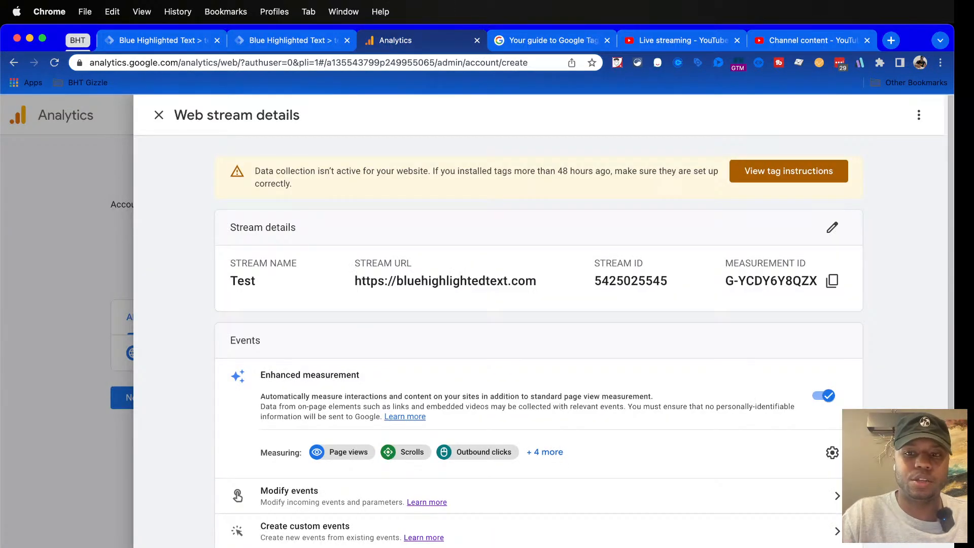
left_click(788, 171)
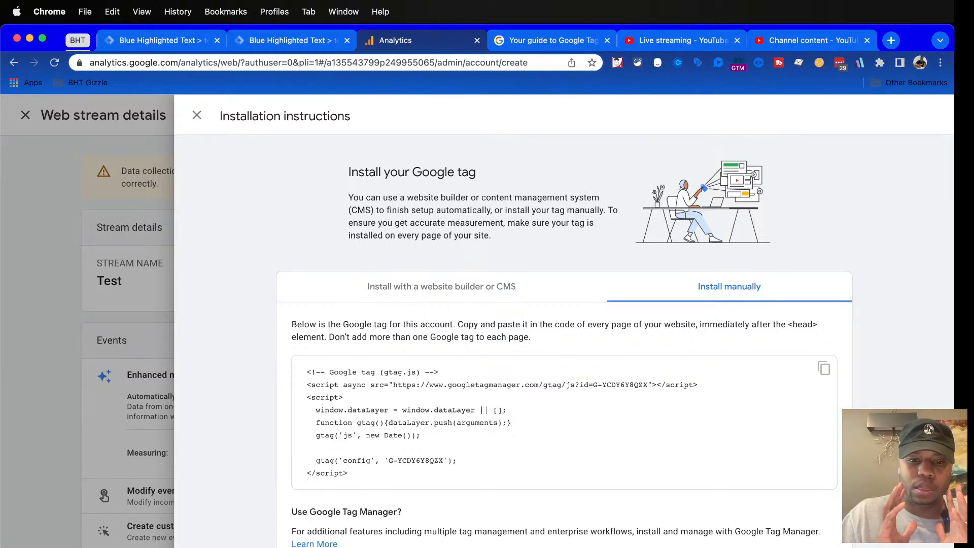
scroll(616, 344, "down", 1)
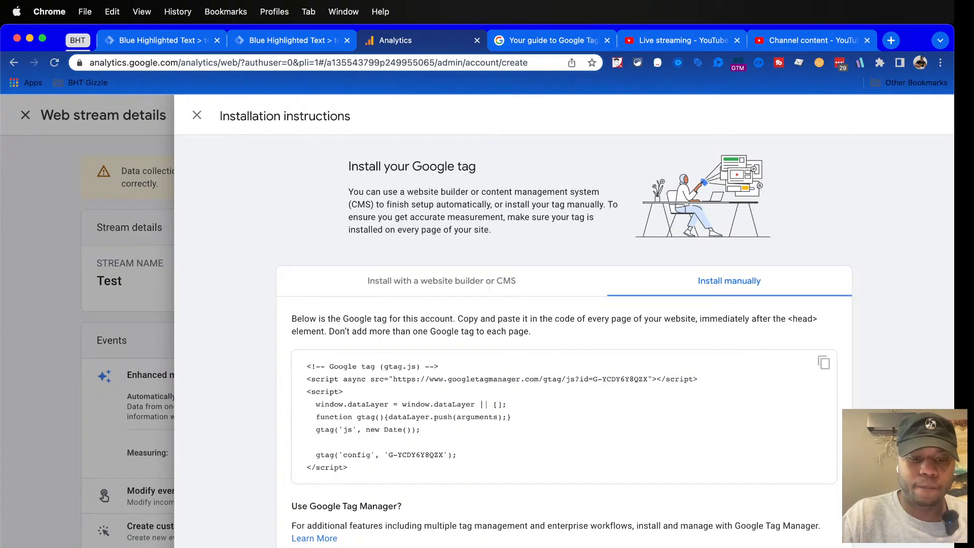
scroll(616, 342, "up", 1)
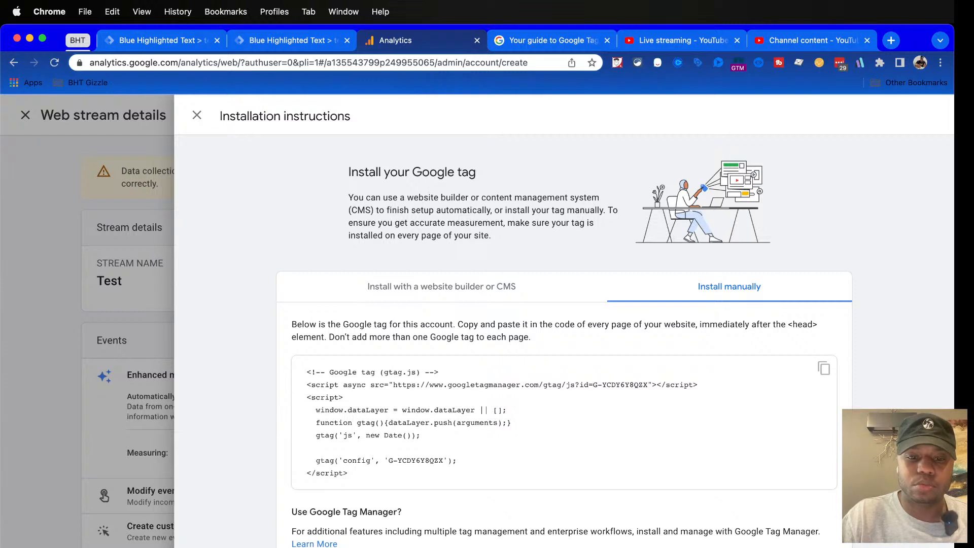
scroll(616, 345, "down", 1)
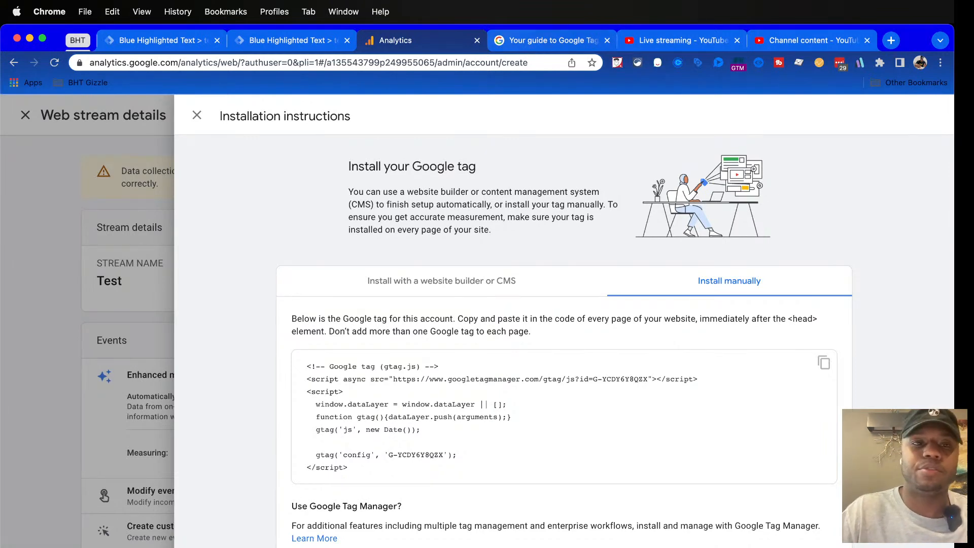
left_click(291, 40)
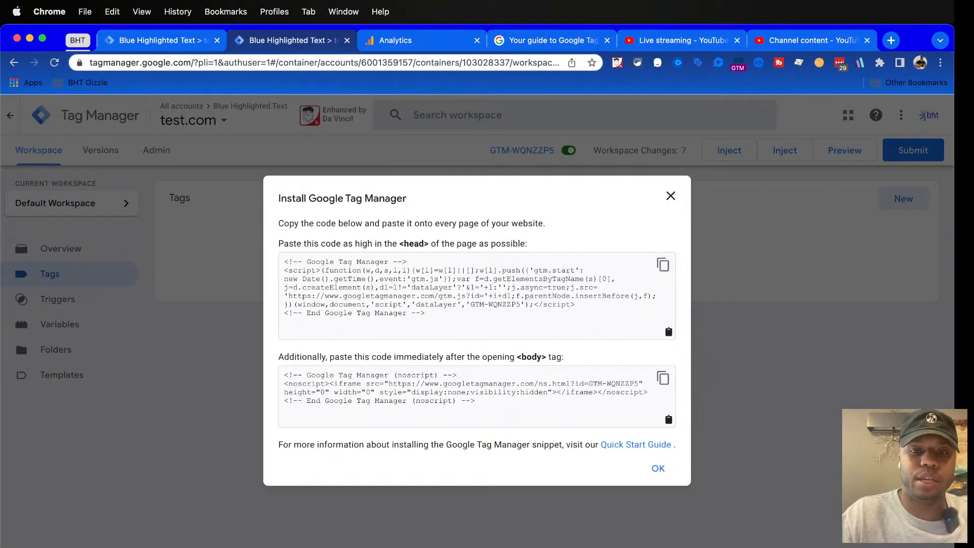
key("Escape")
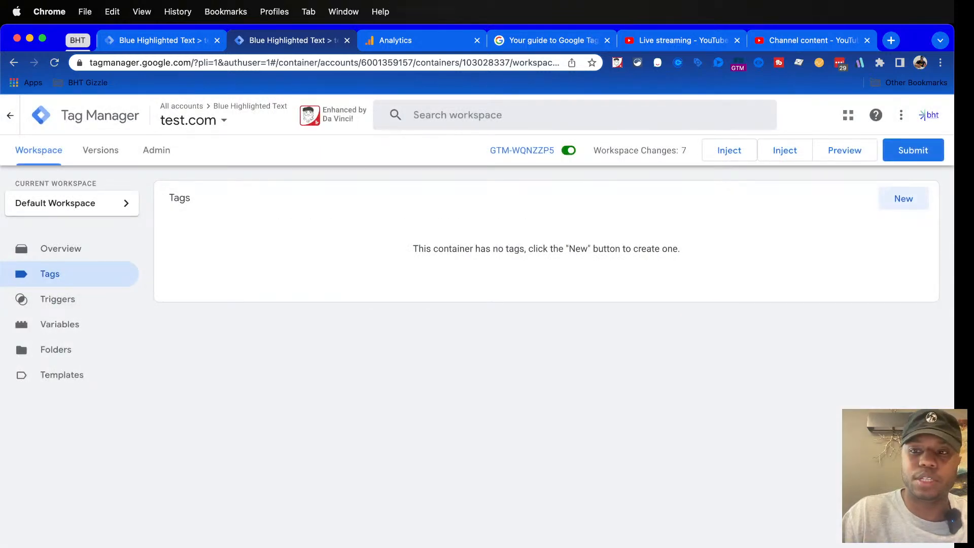
Start a new Google Analytics: GA4 Configuration tag and fill in the copied measurement ID
left_click(904, 199)
left_click(564, 231)
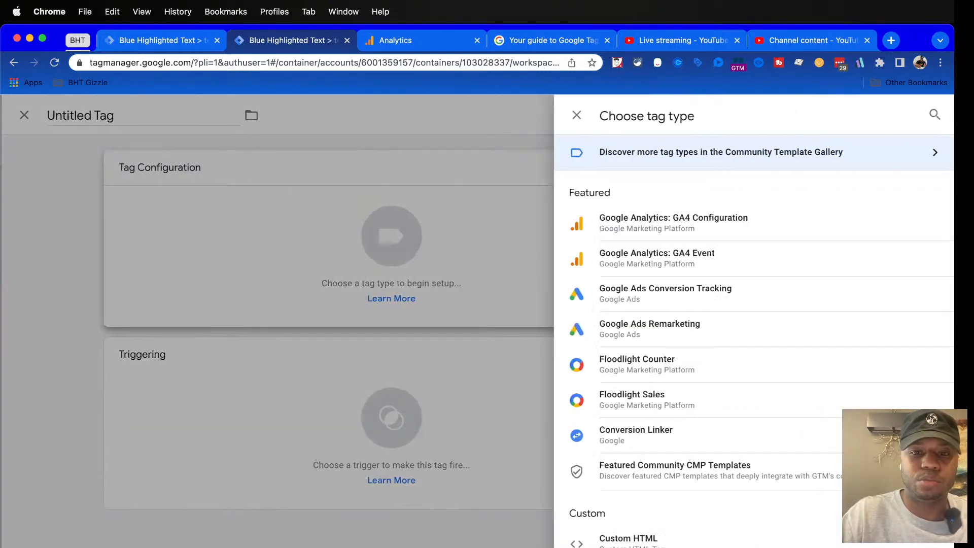
left_click(670, 223)
left_click(392, 294)
type("G-YCDY6Y8QZX")
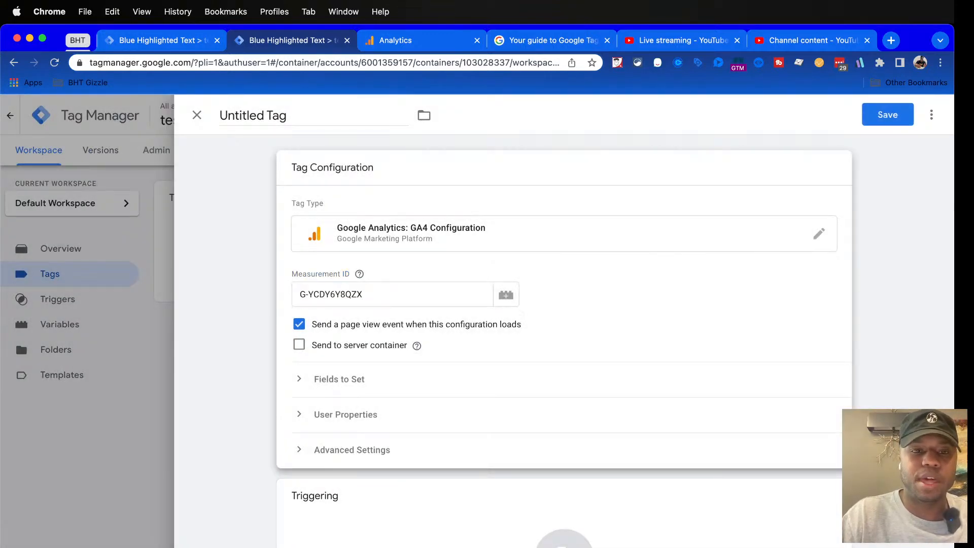
Close the Analytics installation instructions, copy the stream's measurement ID again and check it against the ID in the new tag
key("ctrl+Tab")
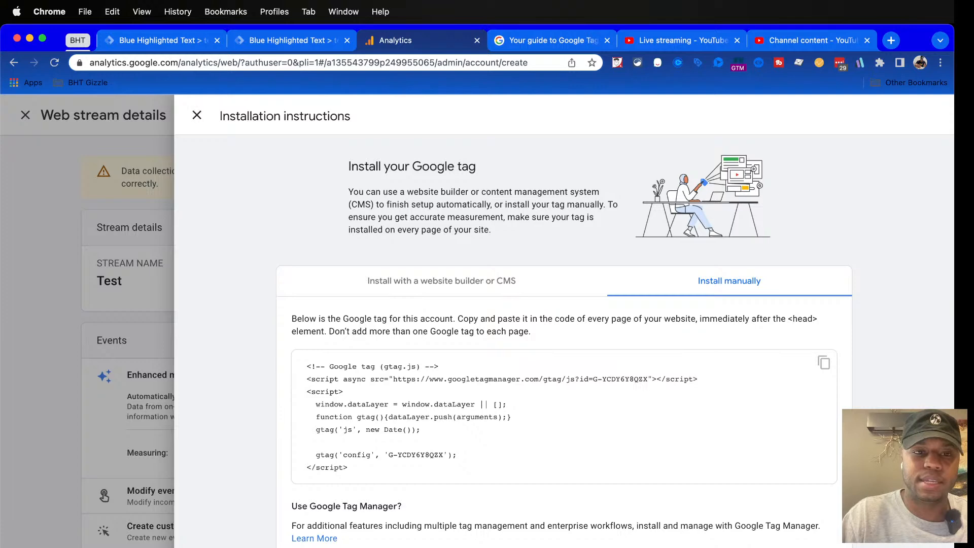
left_click(197, 116)
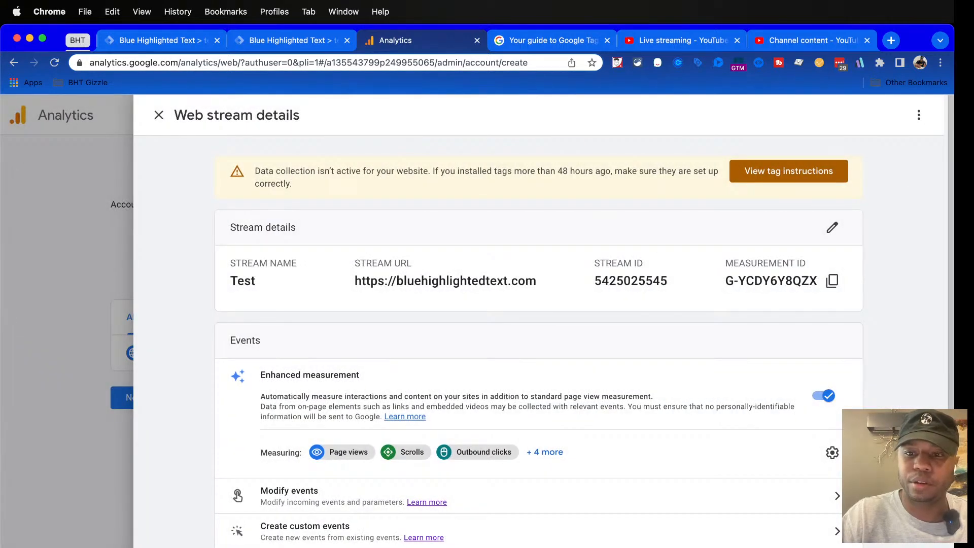
left_click(832, 281)
key("ctrl+shift+Tab")
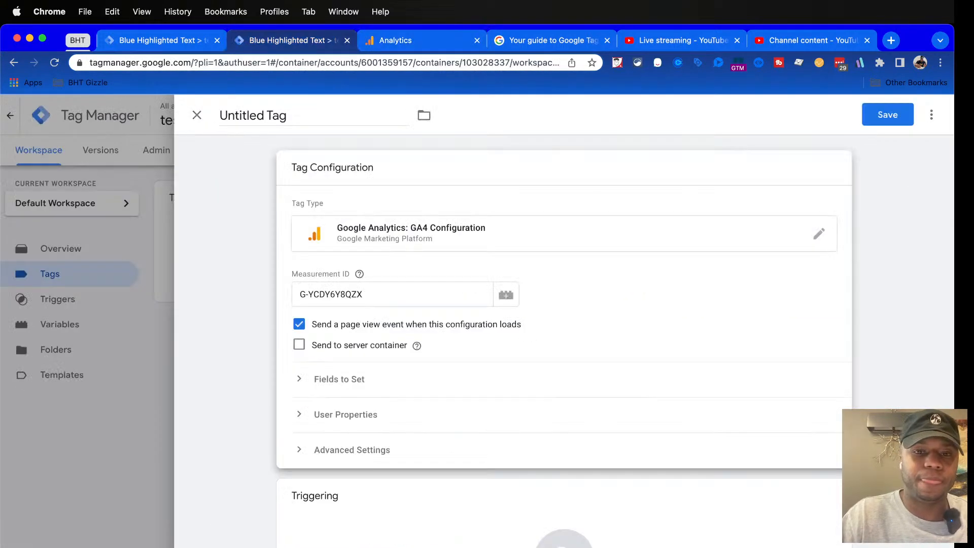
triple_click(367, 294)
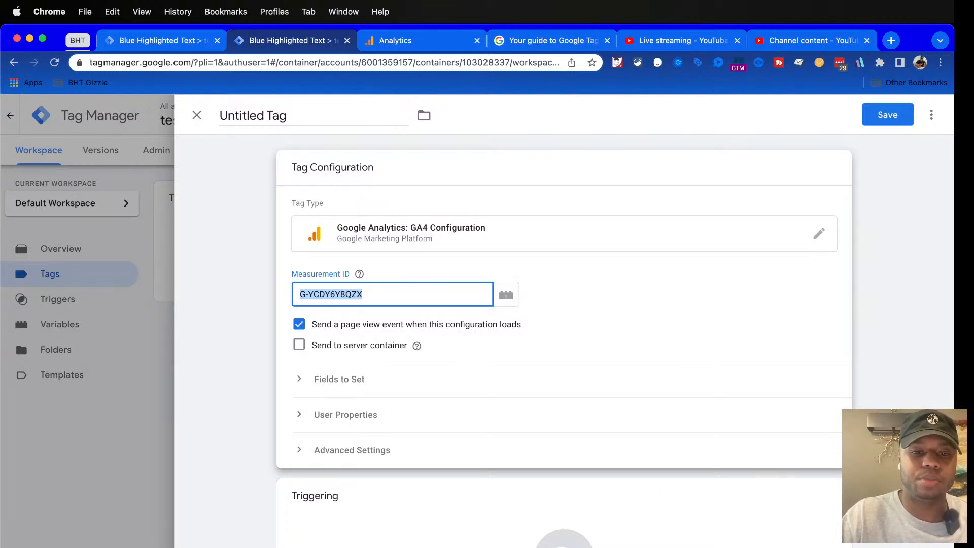
left_click(370, 294)
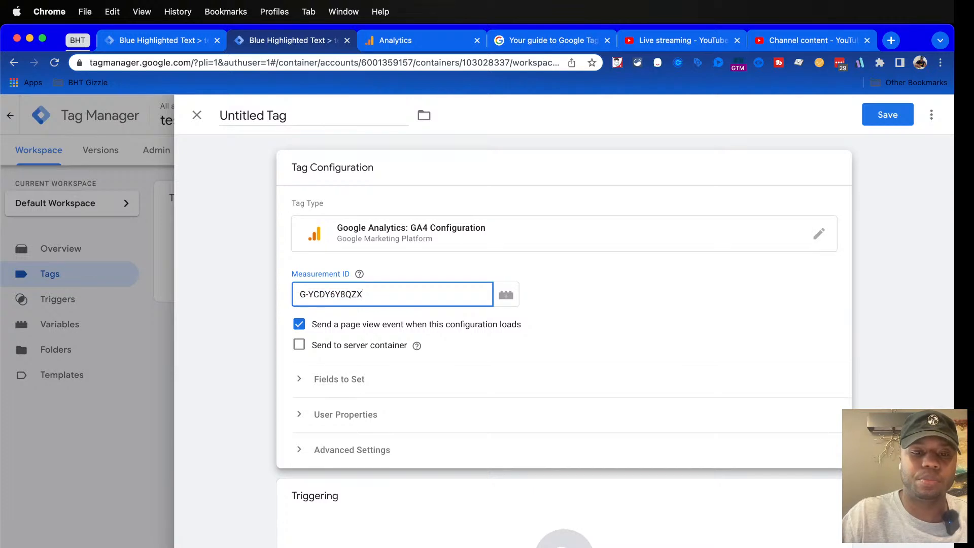
scroll(563, 340, "down", 3)
scroll(563, 340, "up", 3)
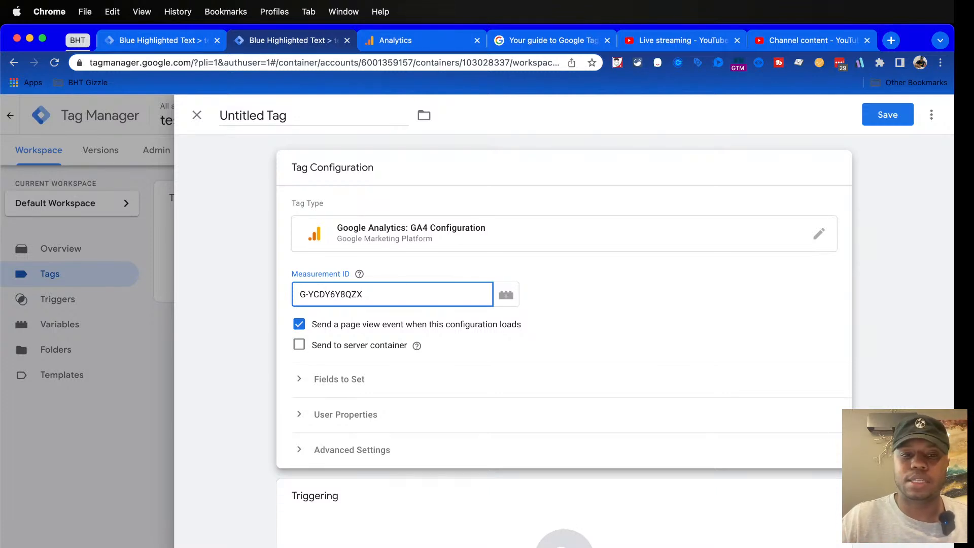
Add the All Pages page view trigger to the untitled GA4 Configuration tag
scroll(563, 339, "down", 1)
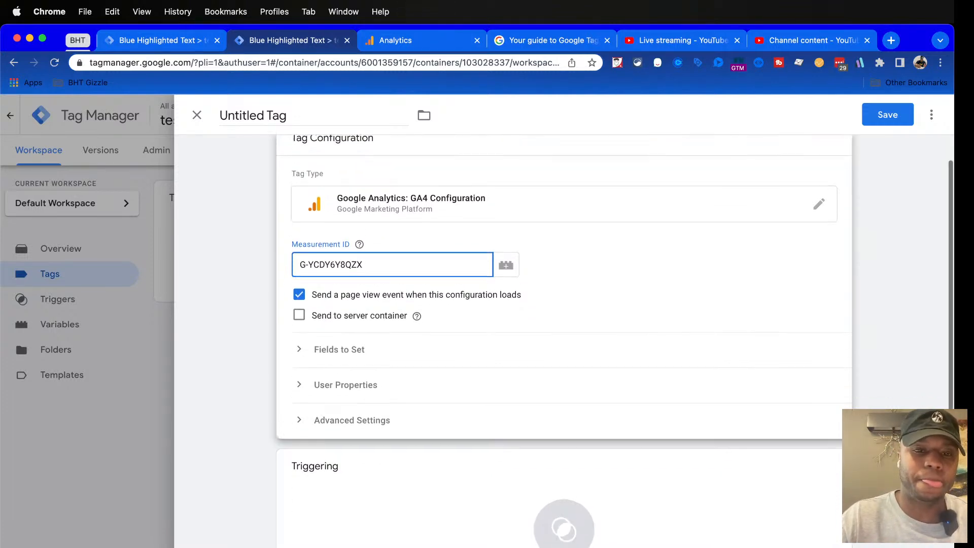
scroll(564, 406, "down", 2)
left_click(564, 456)
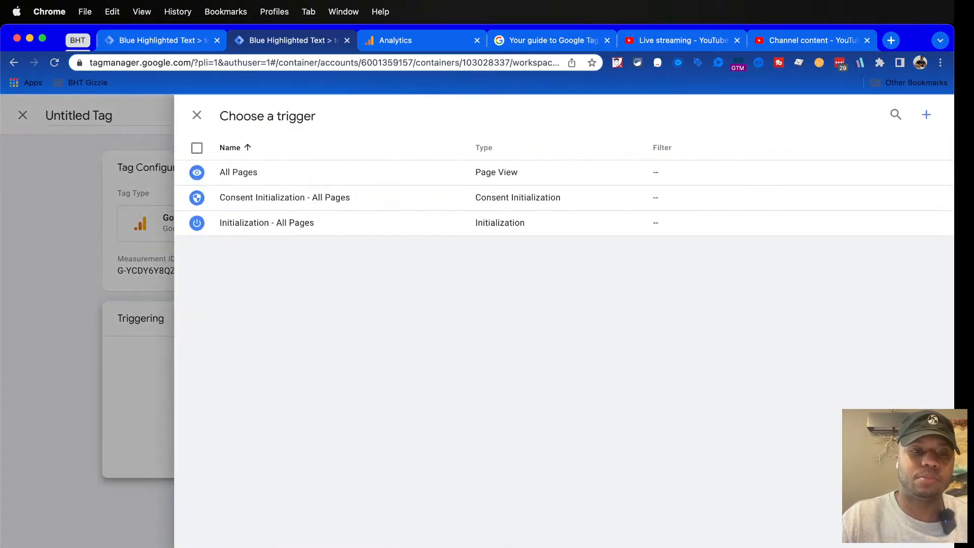
left_click(239, 172)
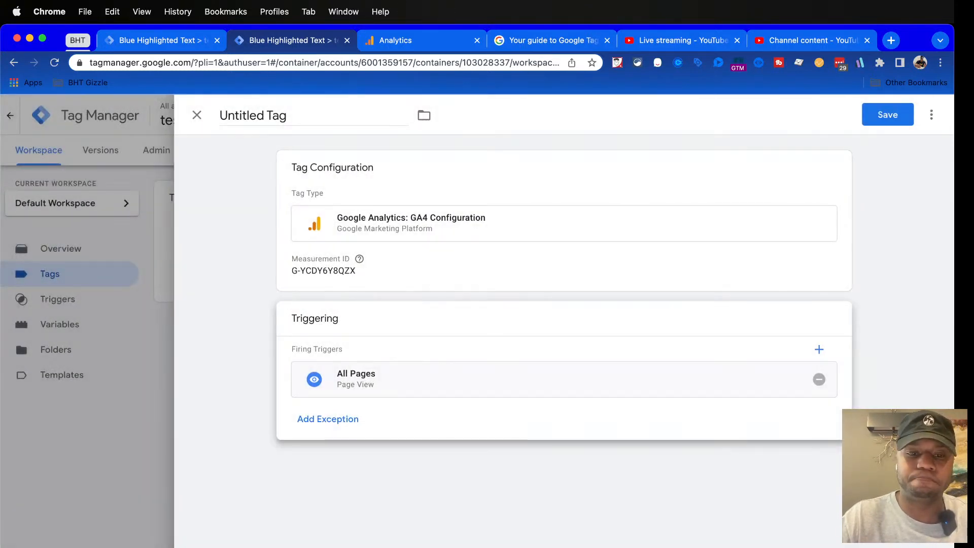
Name the untitled tag "GA4 config"
left_click(313, 116)
type("GA4 cpmfo")
key("BackSpace")
key("BackSpace")
key("BackSpace")
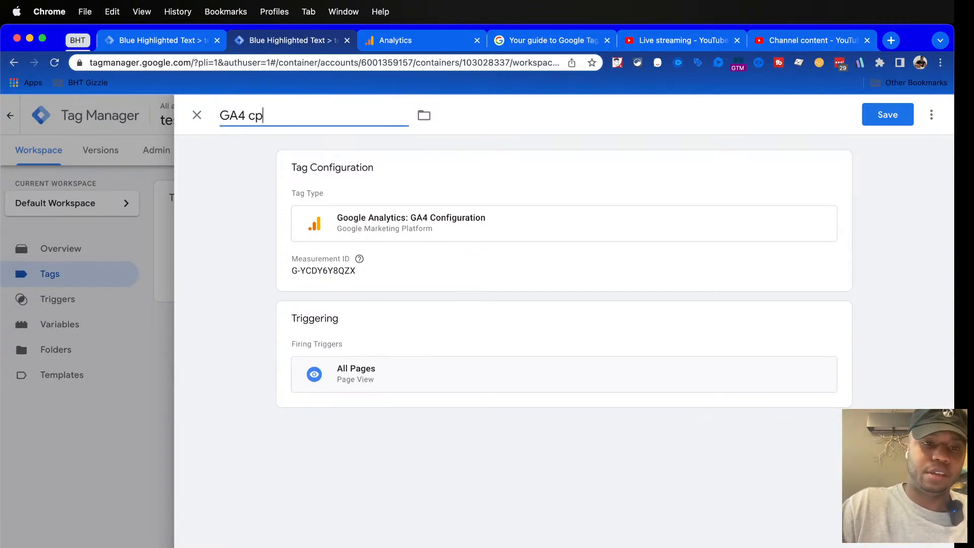
key("BackSpace")
type("onfig")
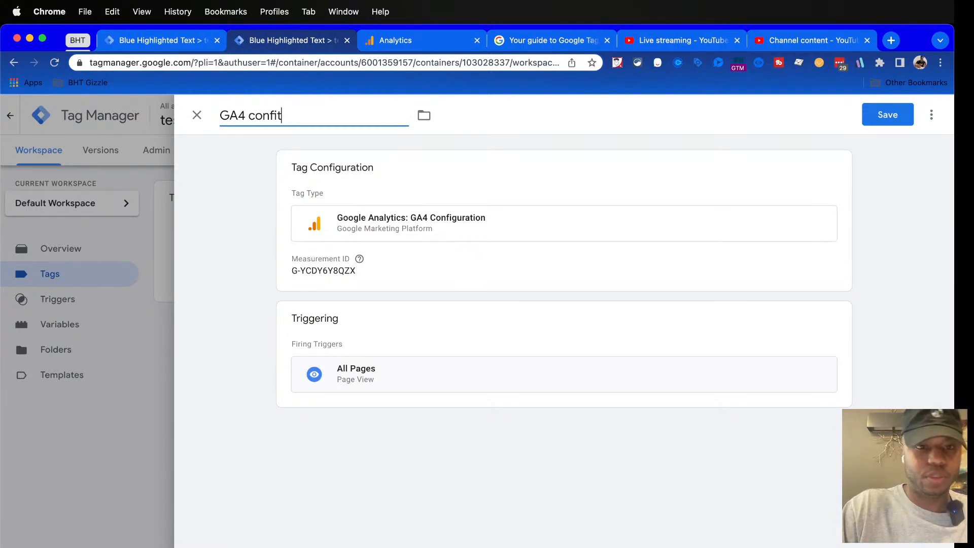
Try to save the GA4 config tag twice and reload the Tag Manager page
left_click(882, 115)
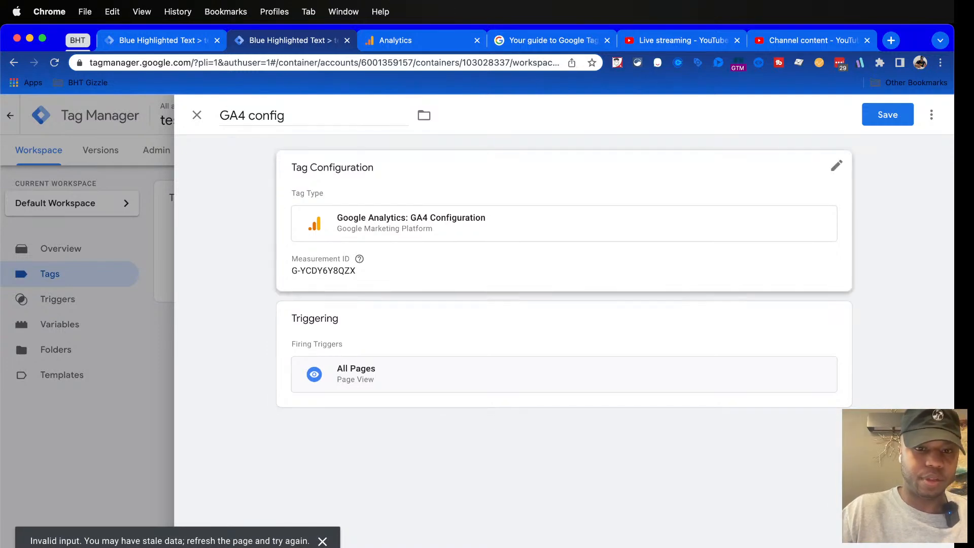
left_click(888, 115)
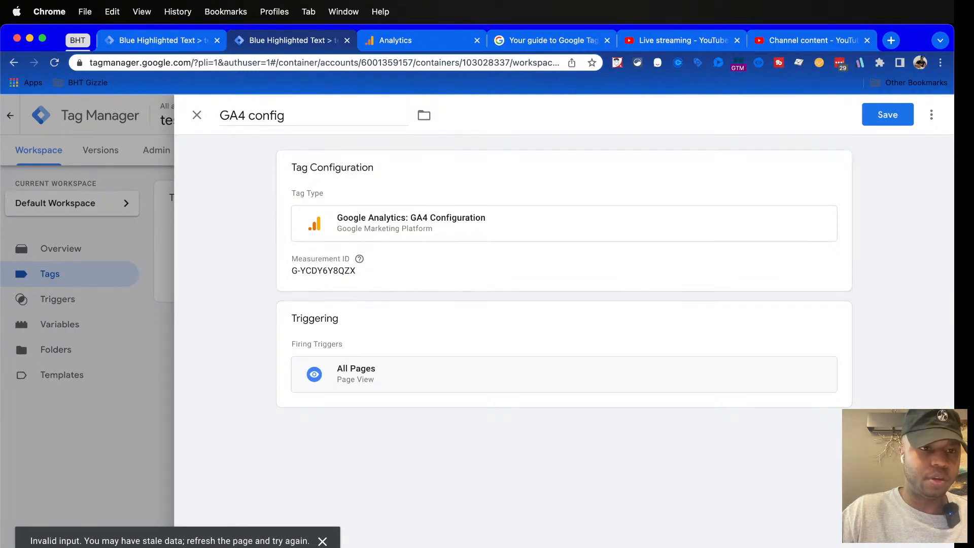
key("super+r")
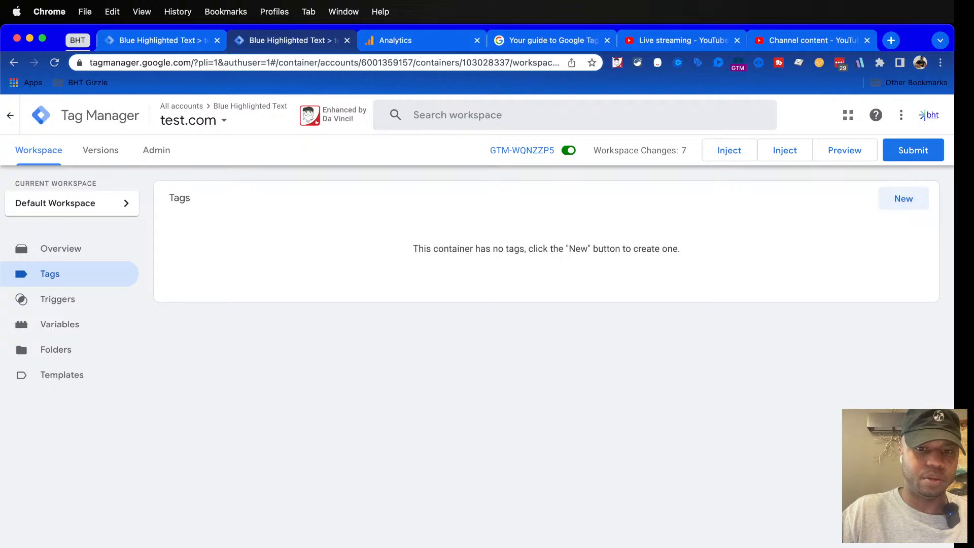
Create a Google Analytics: GA4 Configuration tag with the web stream's measurement ID and set it to fire on All Pages
left_click(903, 198)
left_click(660, 229)
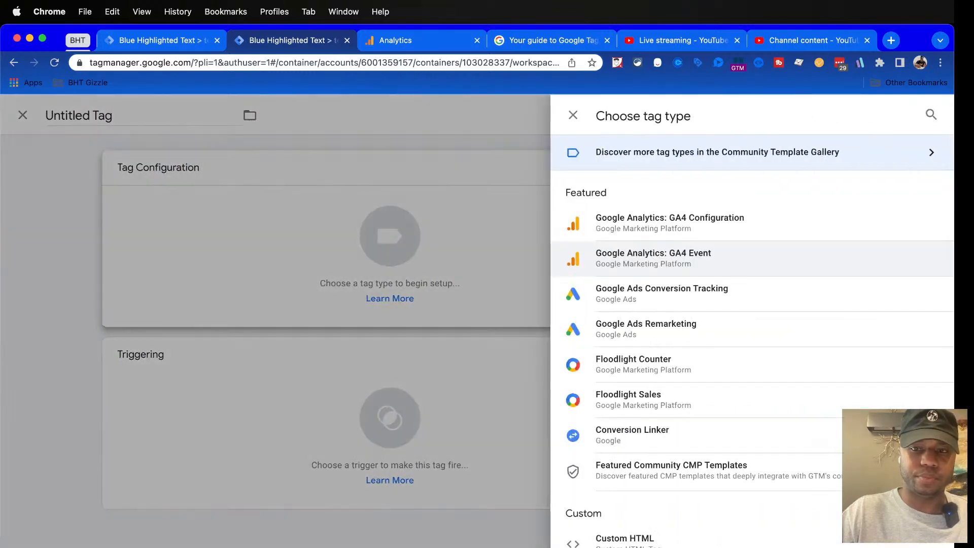
left_click(670, 223)
type("G-YCDY6Y8QZX")
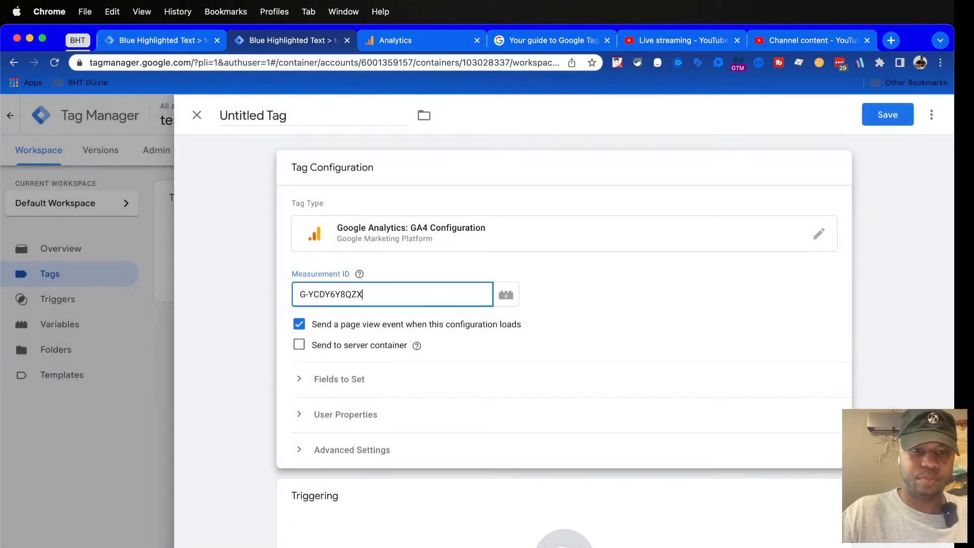
key("ctrl+Tab")
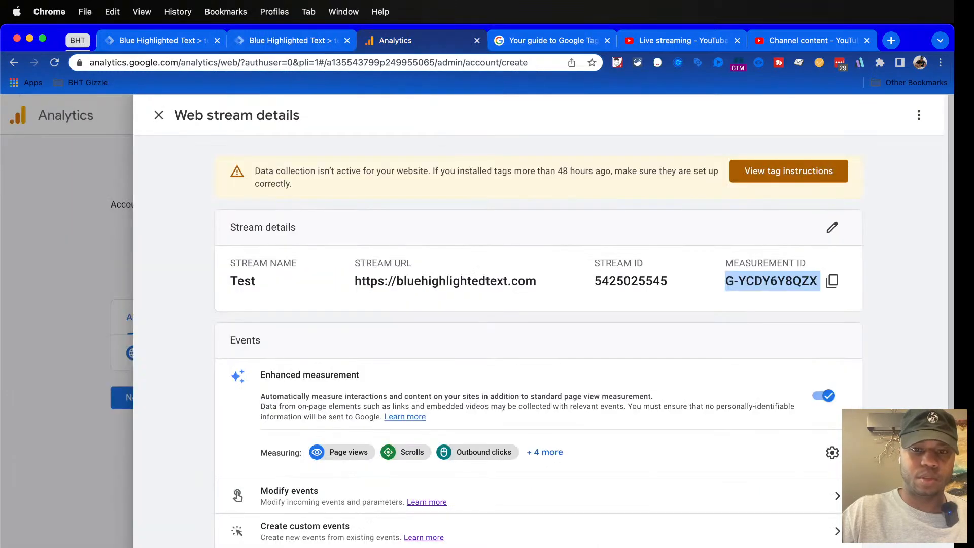
key("ctrl+shift+Tab")
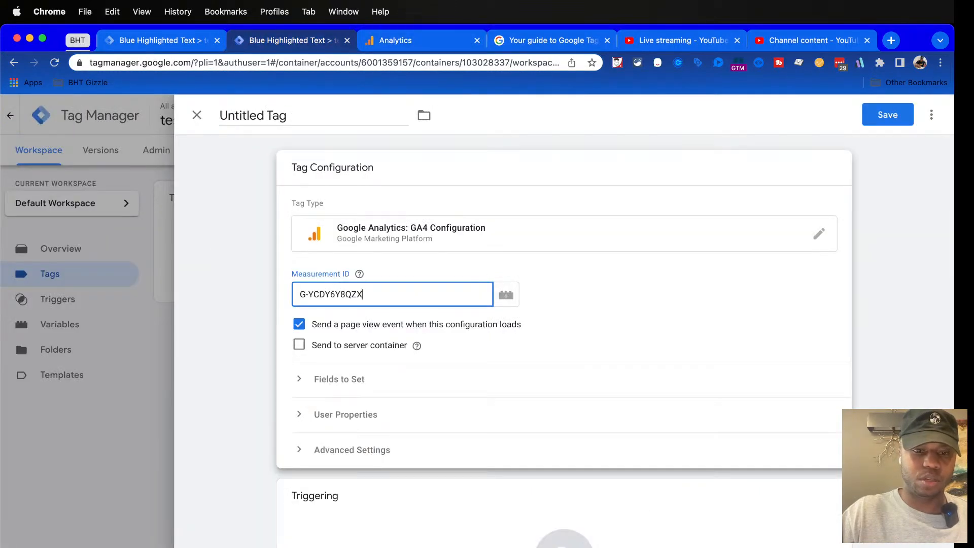
left_click(564, 523)
left_click(406, 172)
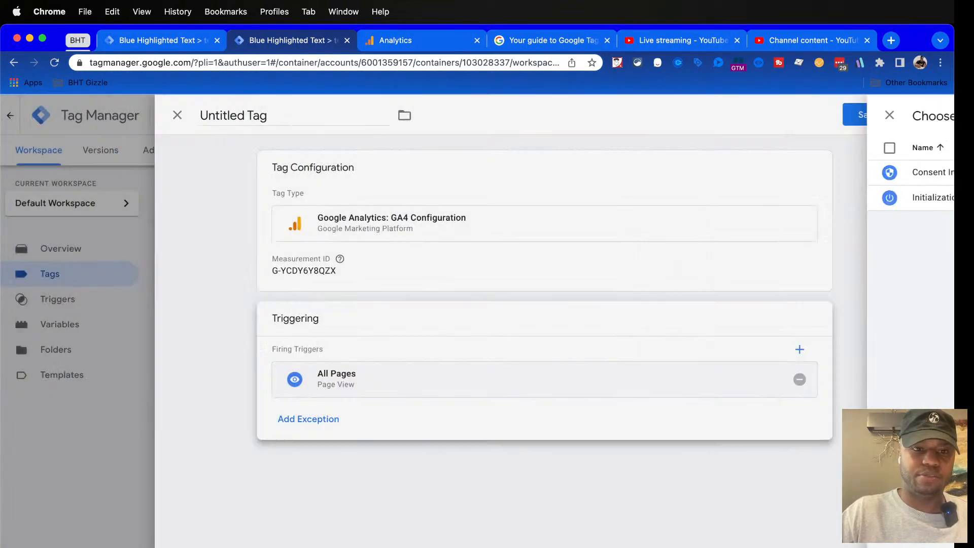
Save the tag under the name "GA4 Configuration" and return to the web stream details in Analytics
left_click(888, 114)
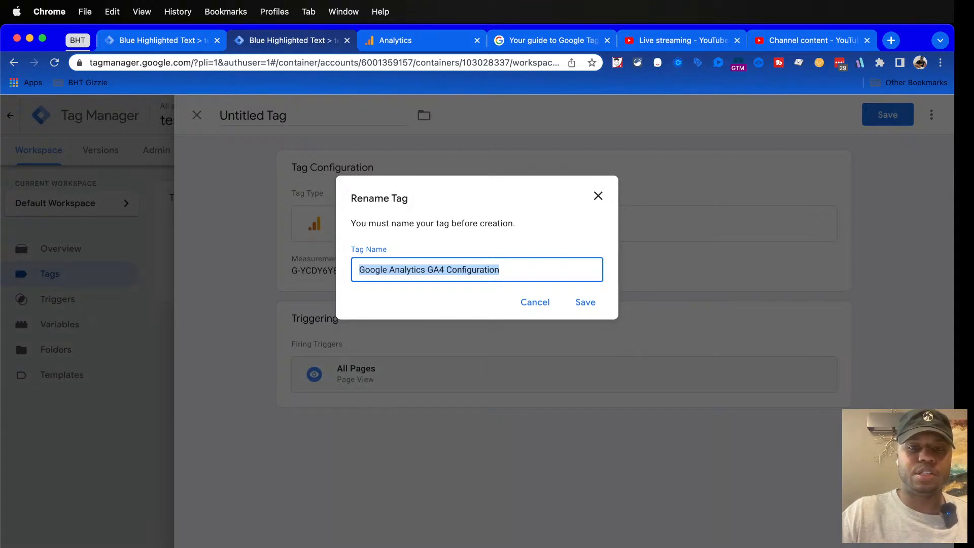
left_click(499, 270)
left_click_drag(428, 270, 359, 270)
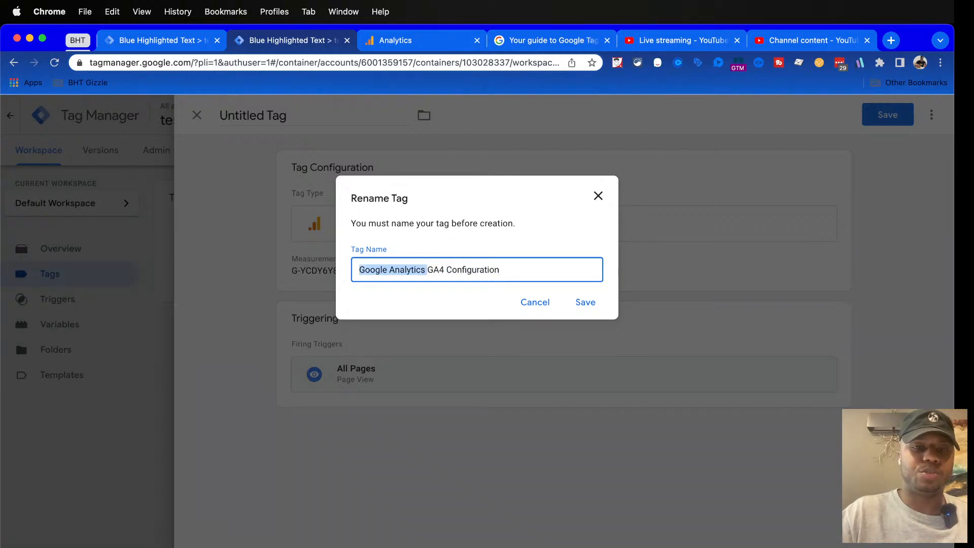
key("BackSpace")
left_click(585, 301)
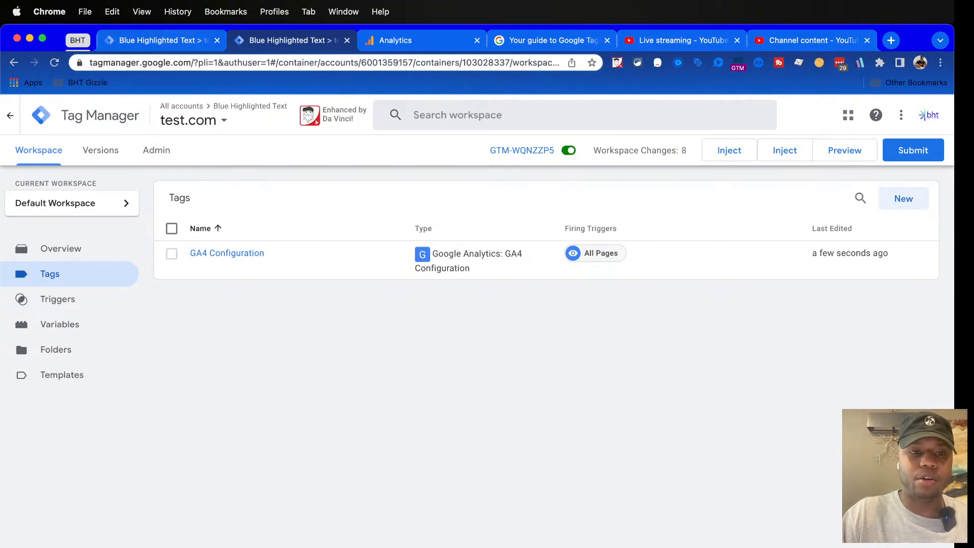
left_click(413, 41)
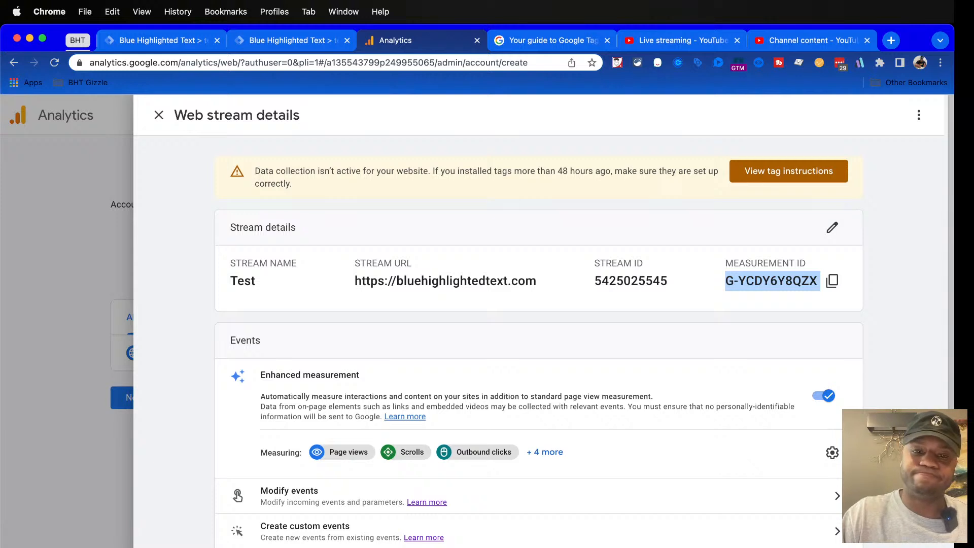
Highlight the web stream's URL, and select the GA4 Configuration tag in the Tag Manager tag list
left_click_drag(354, 281, 536, 280)
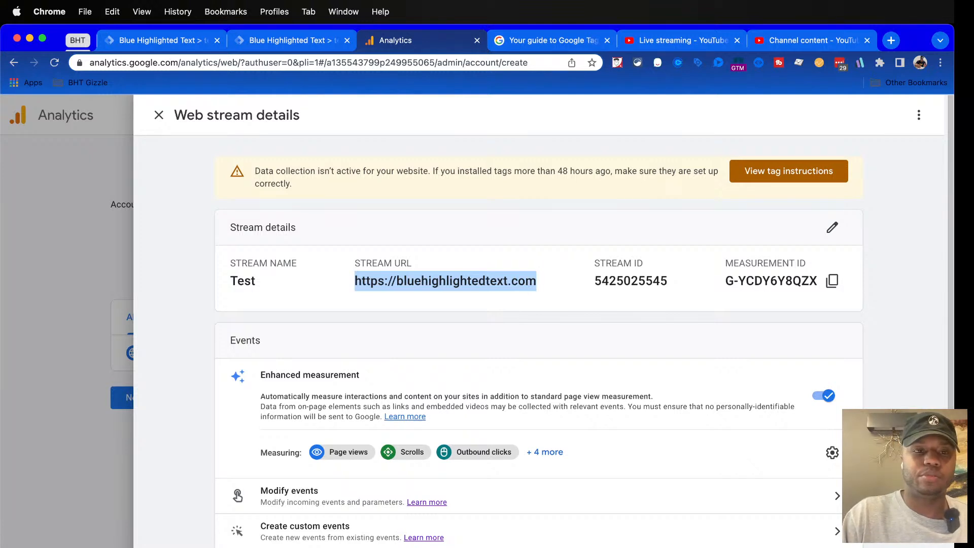
left_click(292, 41)
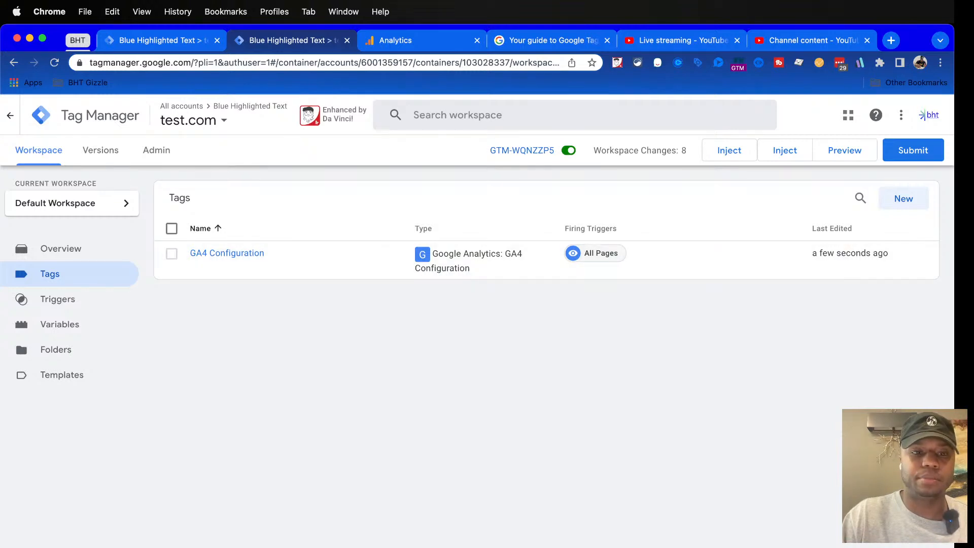
left_click(171, 229)
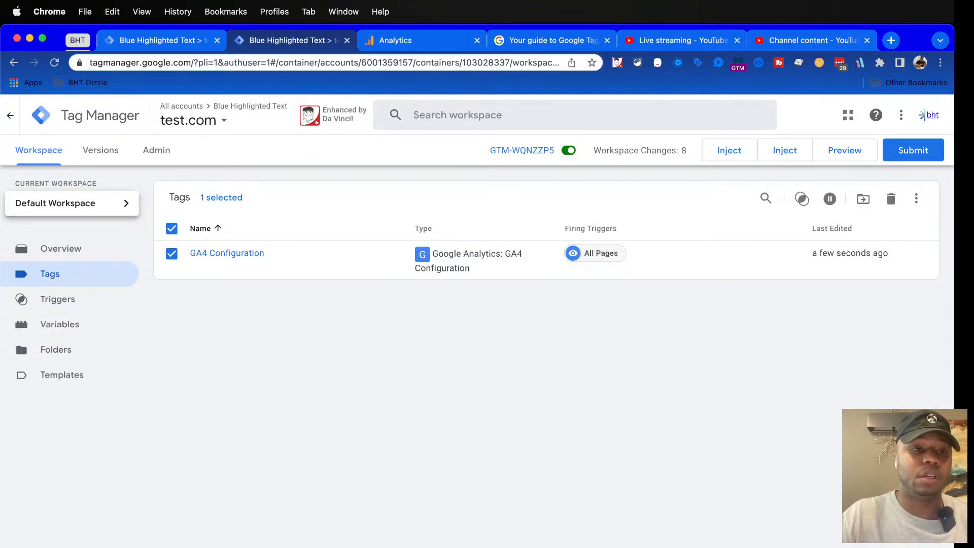
Switch Tag Manager from the test.com container to the Live container in the Blue Highlighted Text account
left_click(193, 119)
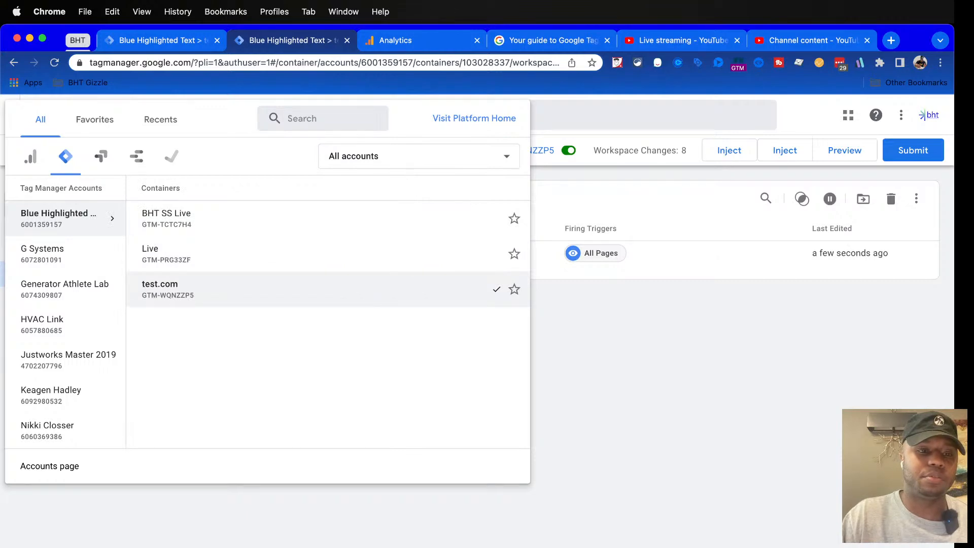
left_click(659, 366)
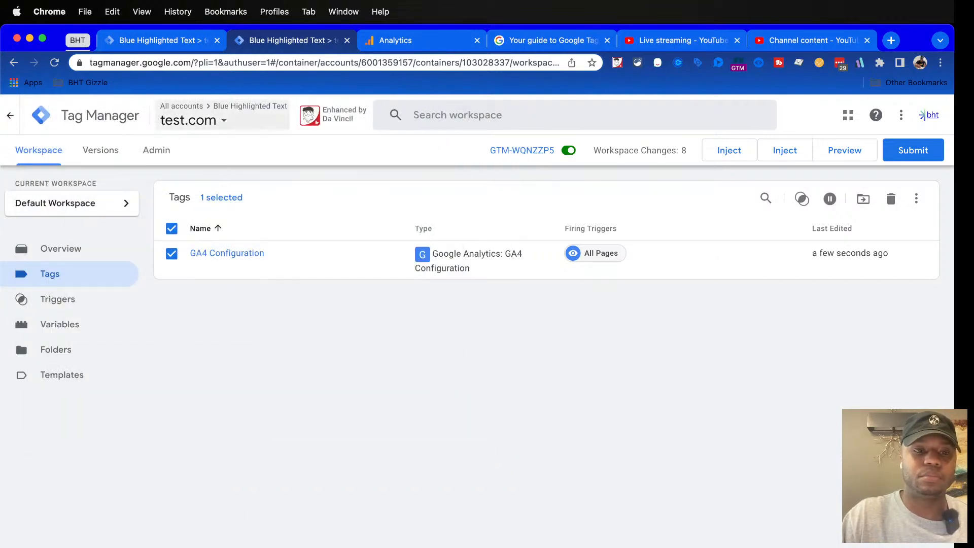
left_click(208, 120)
left_click(486, 254)
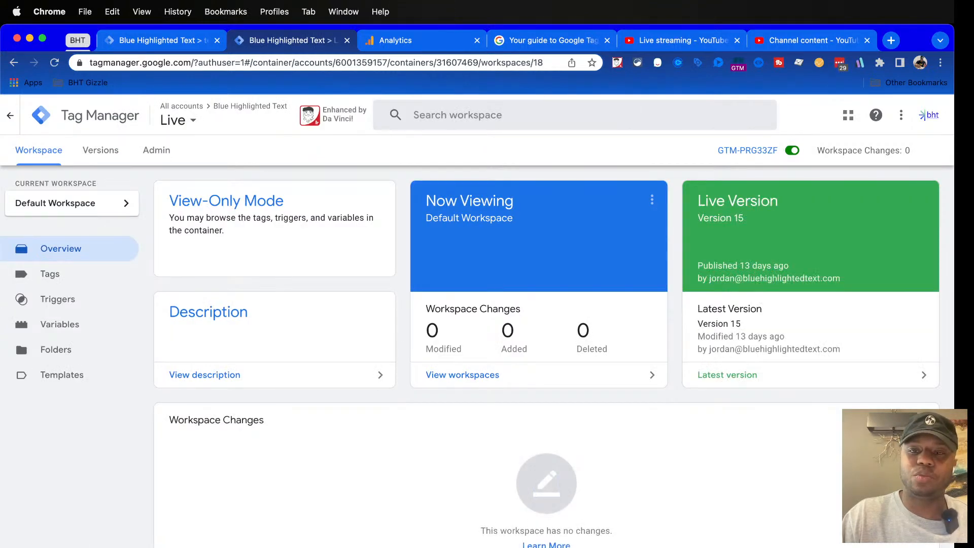
Return to Analytics, close the Test web stream details and switch to the bht Google account
left_click(406, 40)
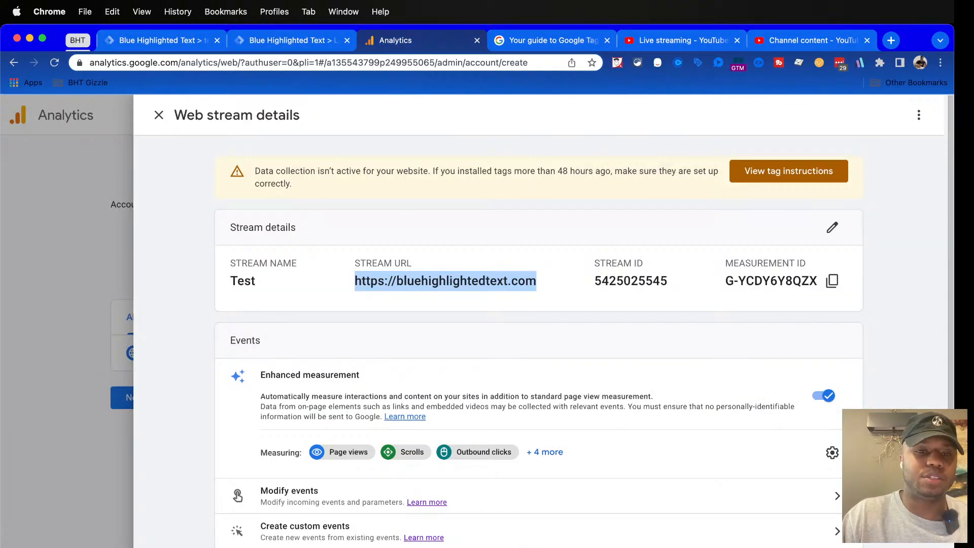
left_click(158, 115)
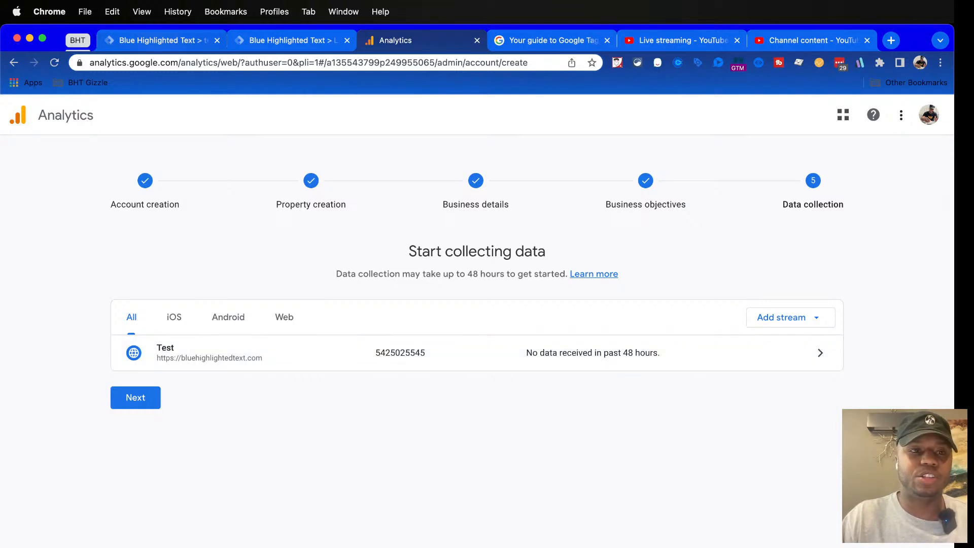
left_click(929, 115)
left_click(832, 208)
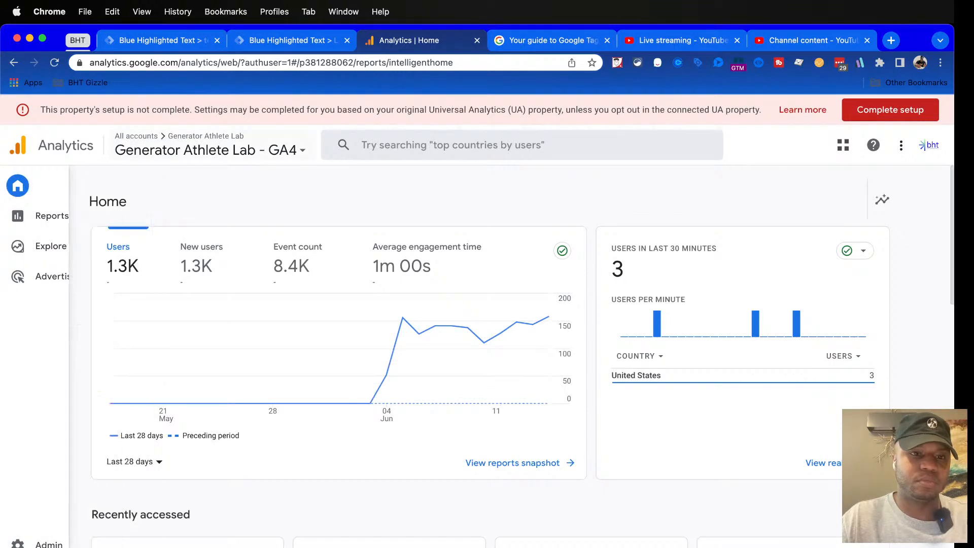
Open the Blue Highlighted Text GA4 property in the BHT 1 account of the Blue Highlighted Text organization
left_click(208, 147)
left_click(416, 189)
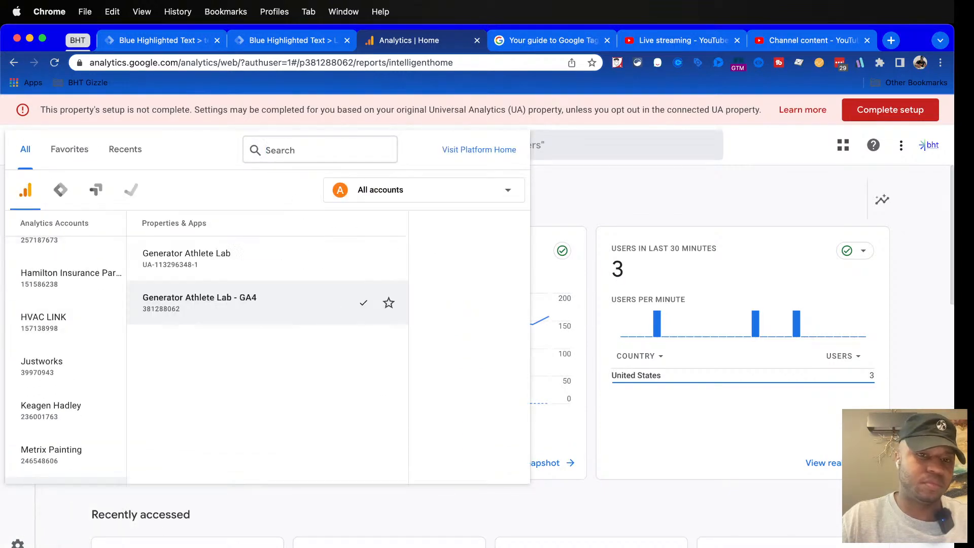
left_click(395, 215)
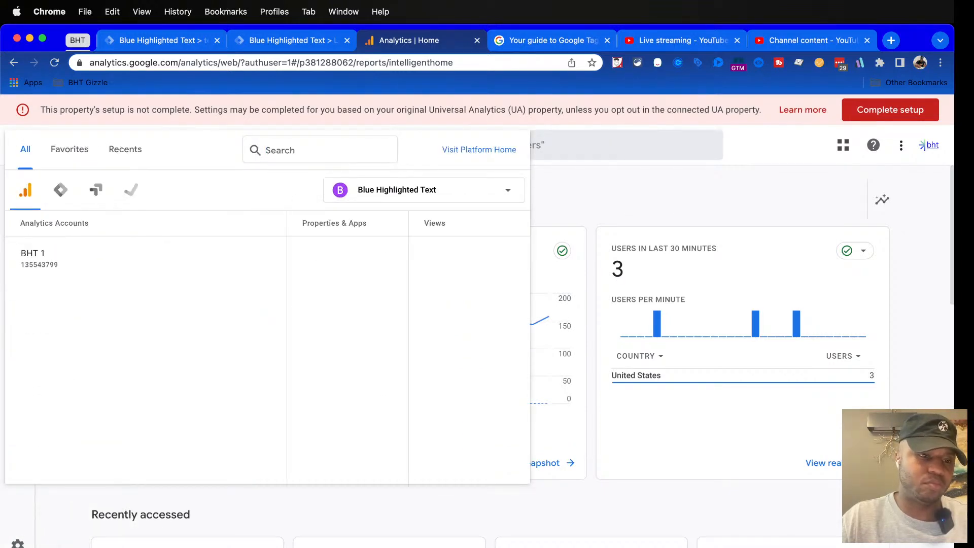
left_click(145, 258)
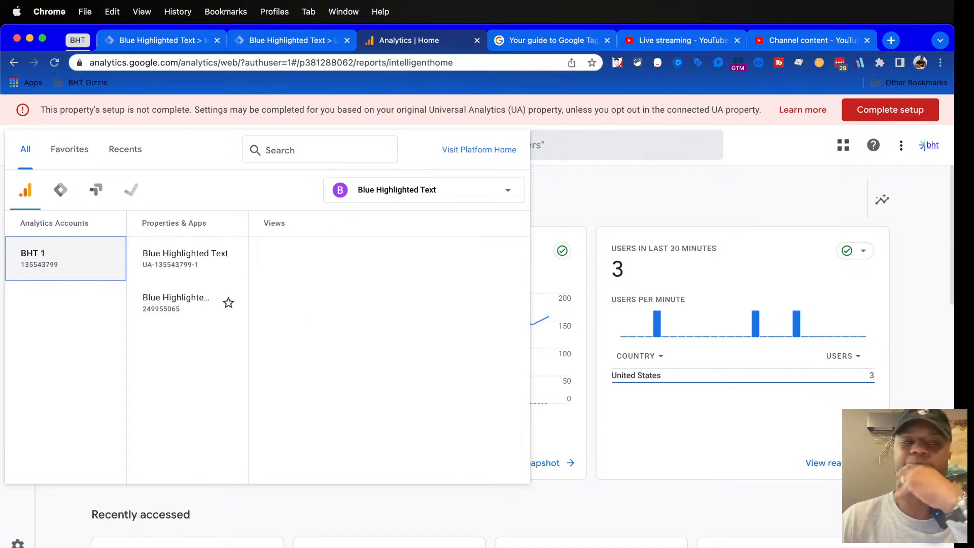
left_click(239, 303)
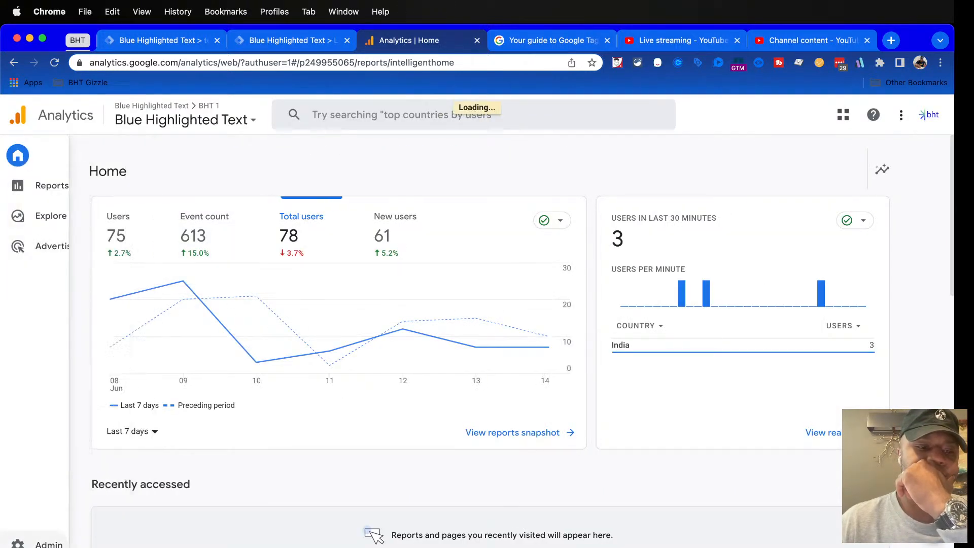
Open the property's Data Streams in the admin settings, view the Blue Highlighted Text stream's details and close them
left_click(42, 544)
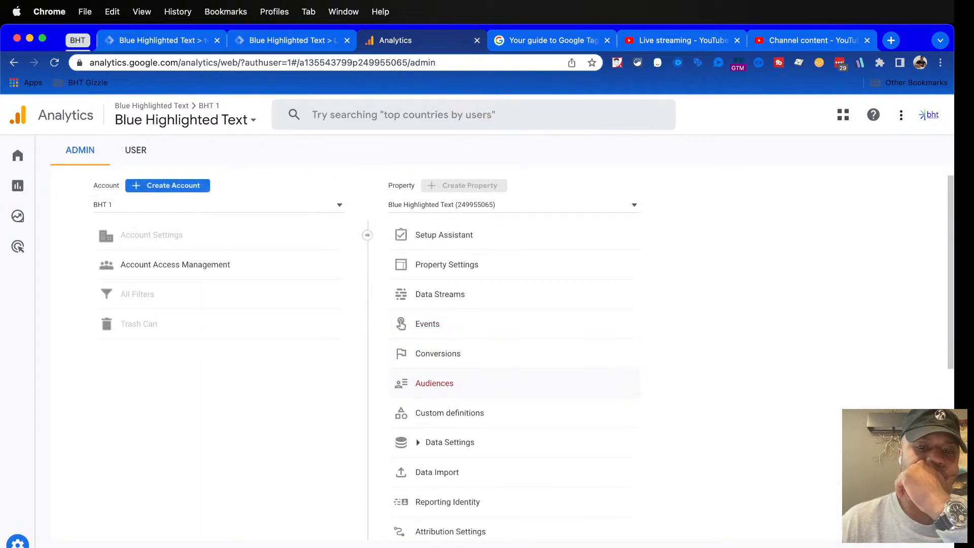
left_click(449, 442)
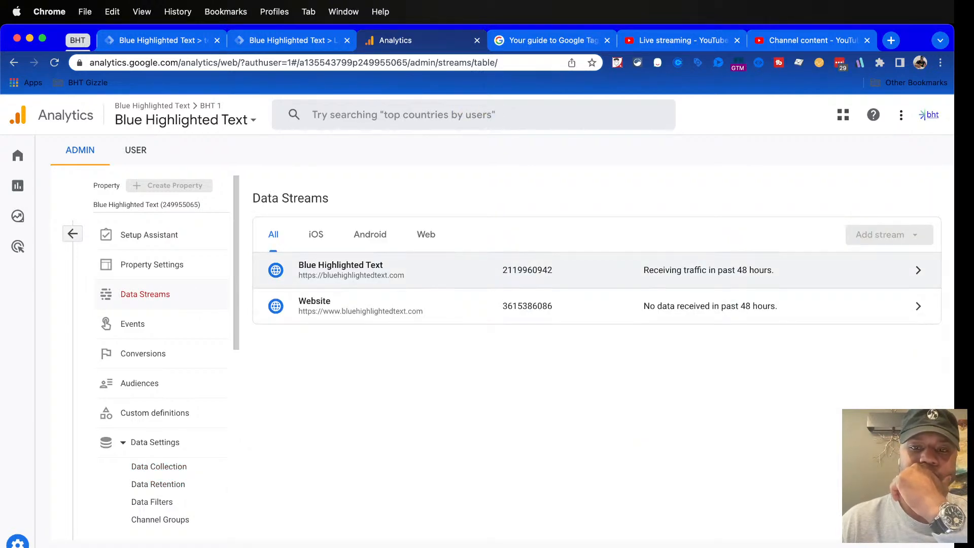
triple_click(708, 271)
left_click(709, 271)
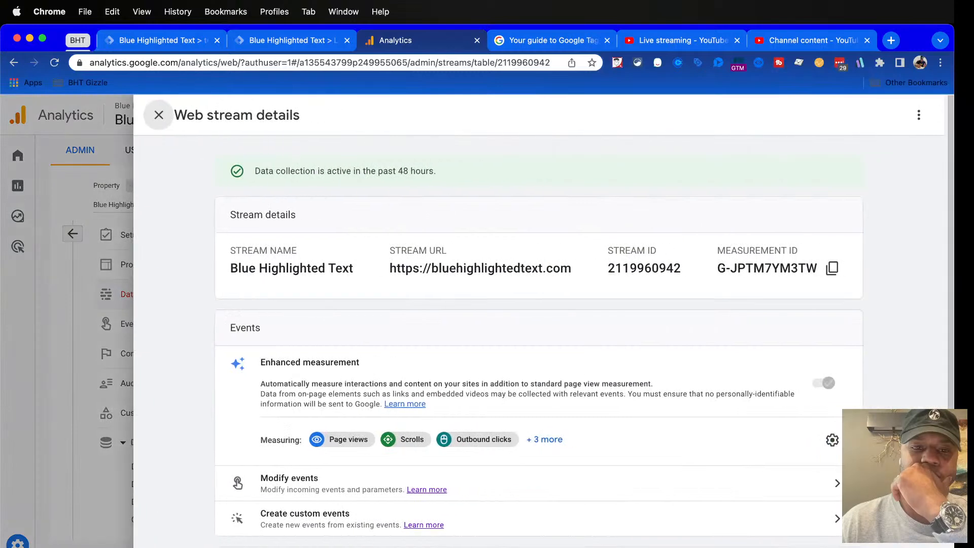
left_click(158, 115)
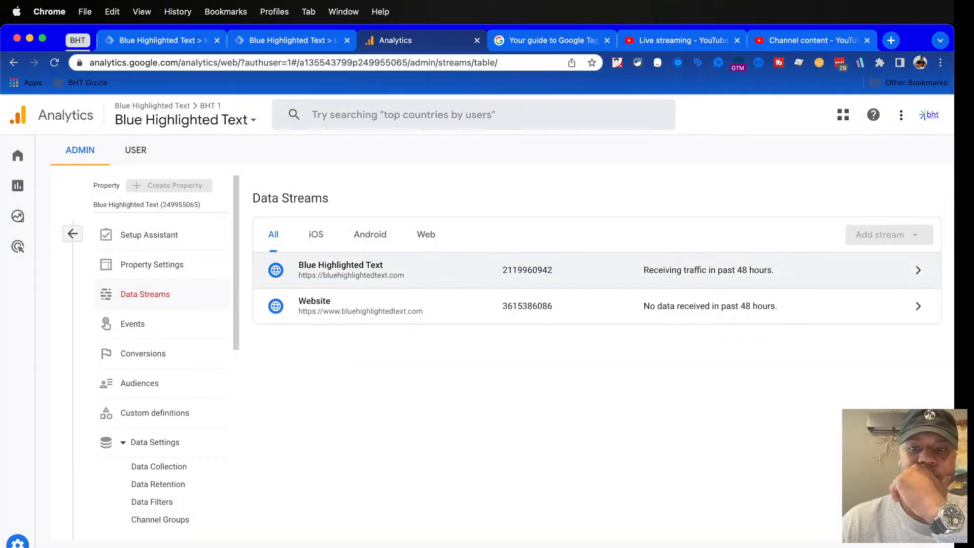